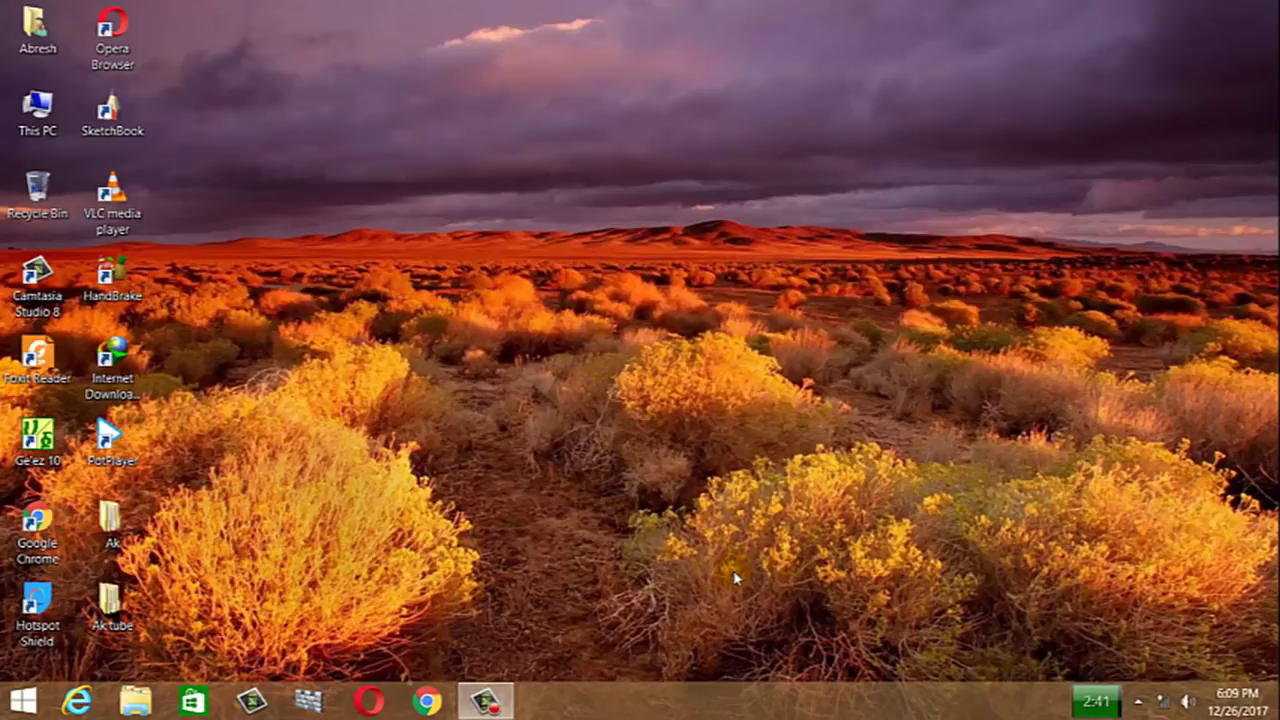
- Open the Windows Start menu with its list of programs such as Paint, WordPad and Notepad
{"action": "left_click", "coordinate": [580, 436]}
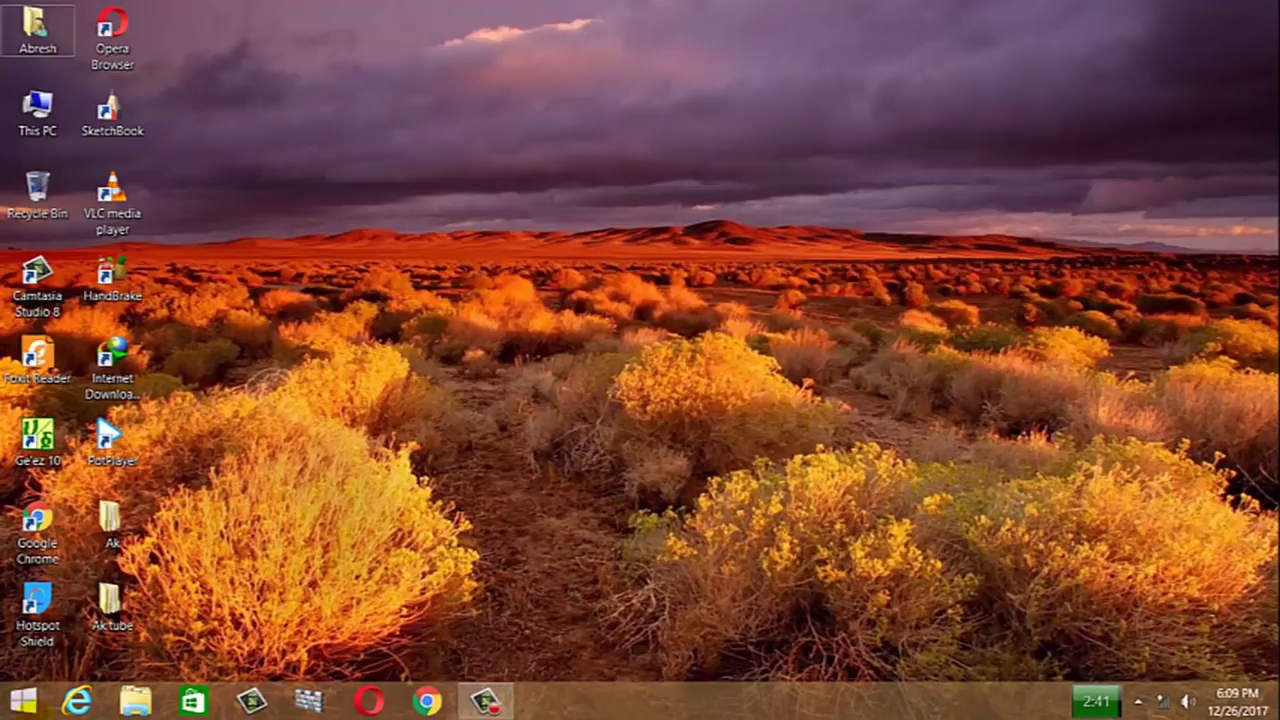
{"action": "left_click", "coordinate": [24, 702]}
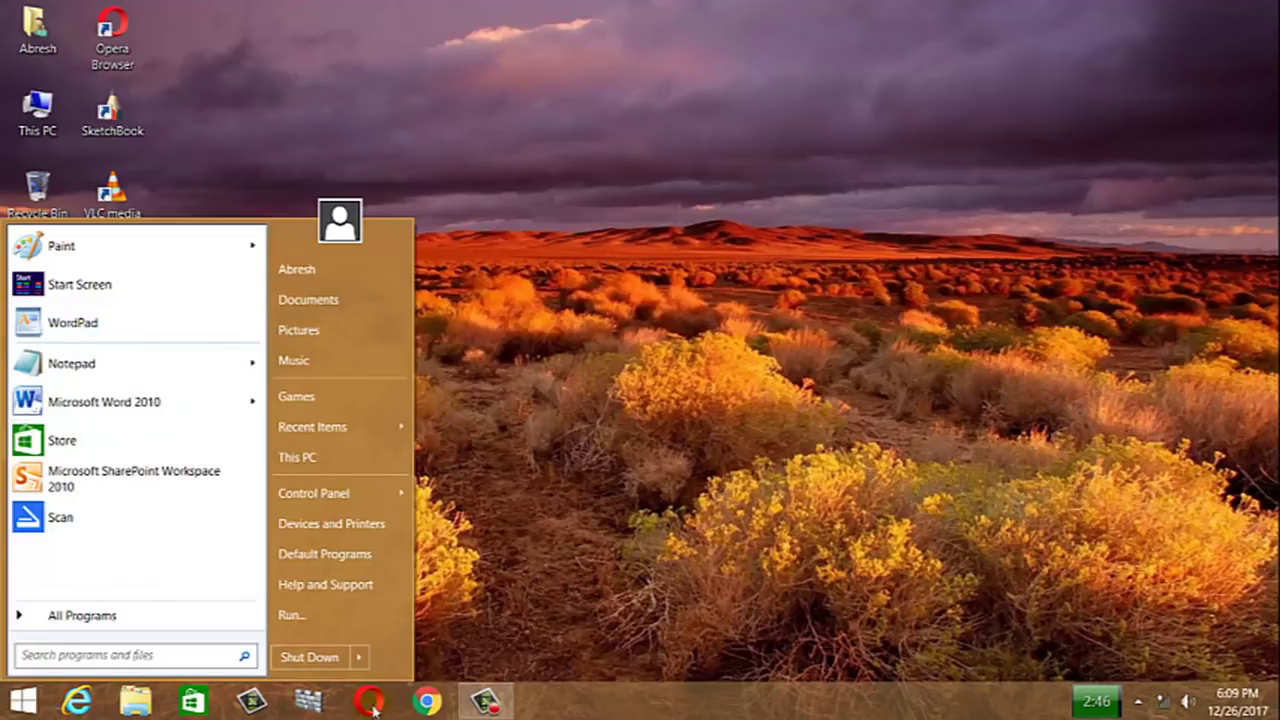
- Launch WordPad from the Run box with 'wordpad', then close that window
{"action": "left_click", "coordinate": [290, 614]}
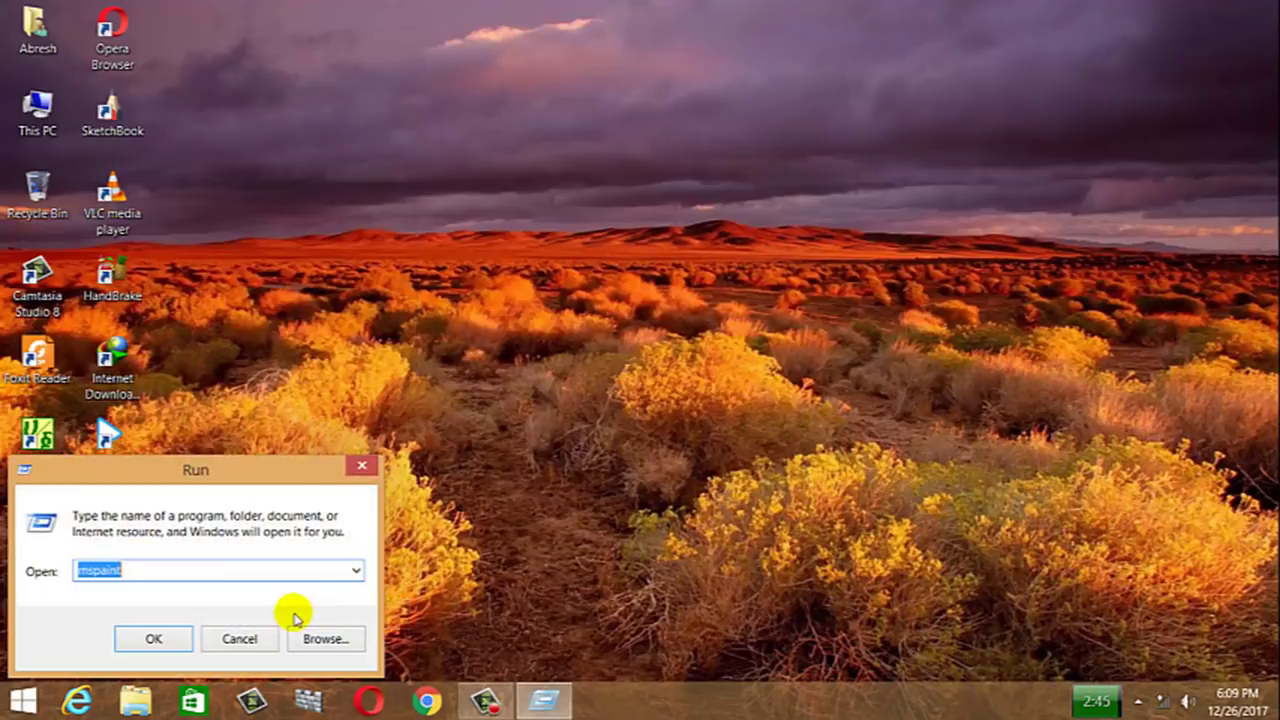
{"action": "left_click", "coordinate": [356, 570]}
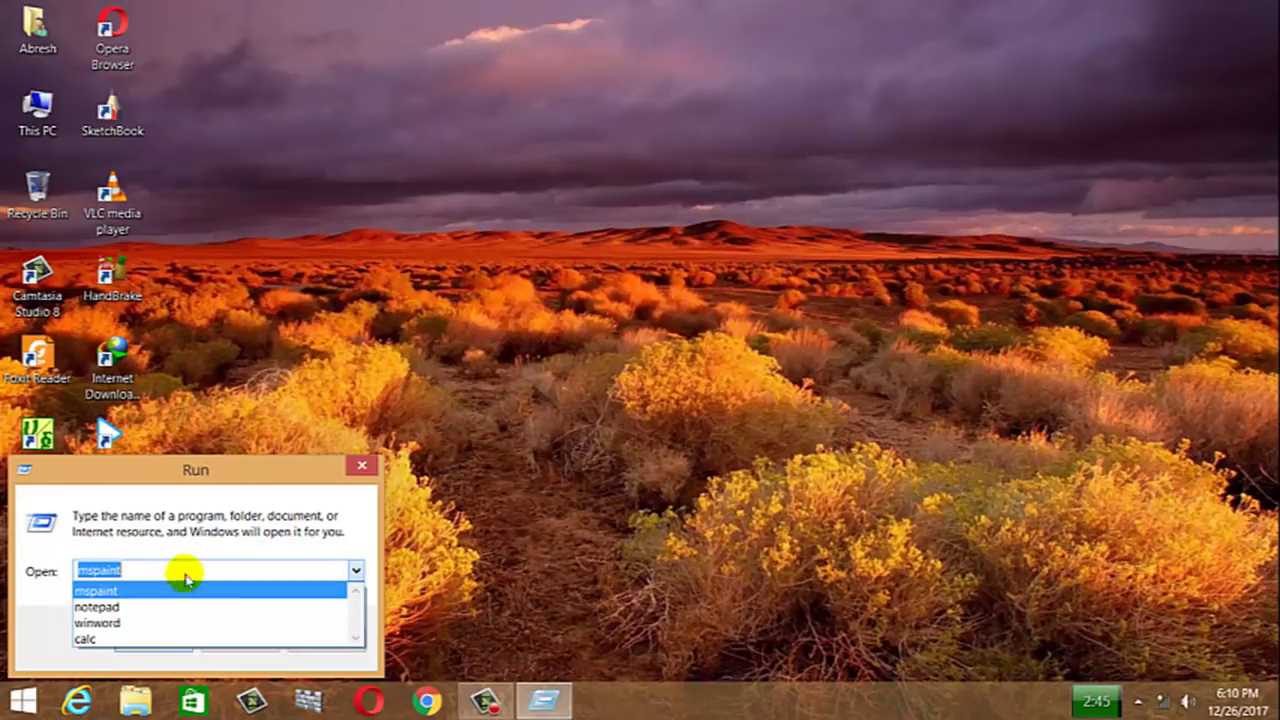
{"action": "left_click", "coordinate": [136, 567]}
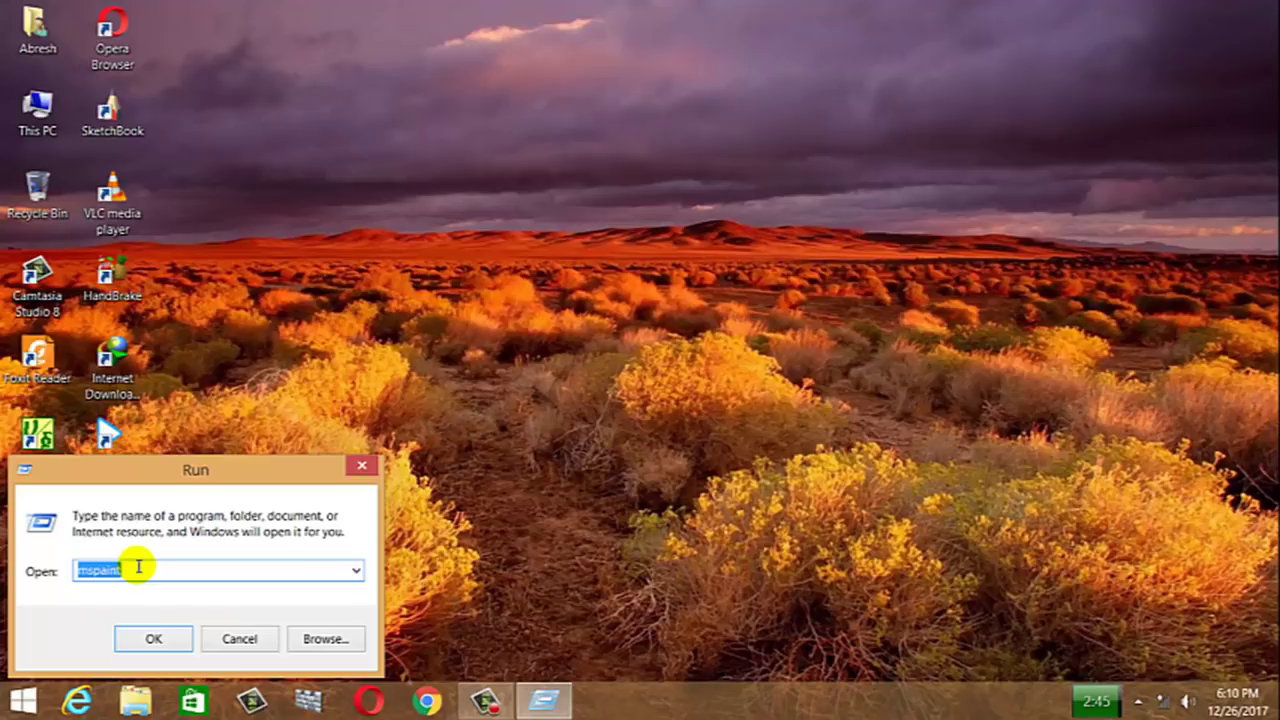
{"action": "type", "text": "word"}
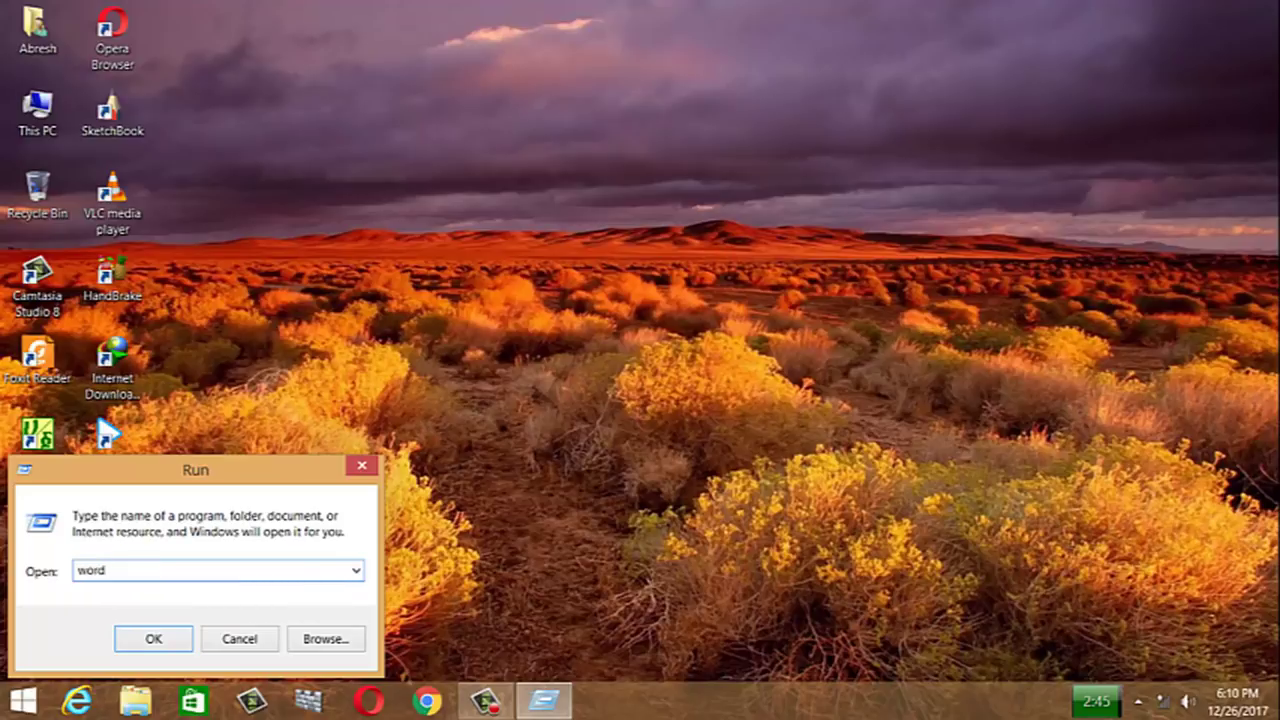
{"action": "type", "text": "pad"}
{"action": "key", "text": "Return"}
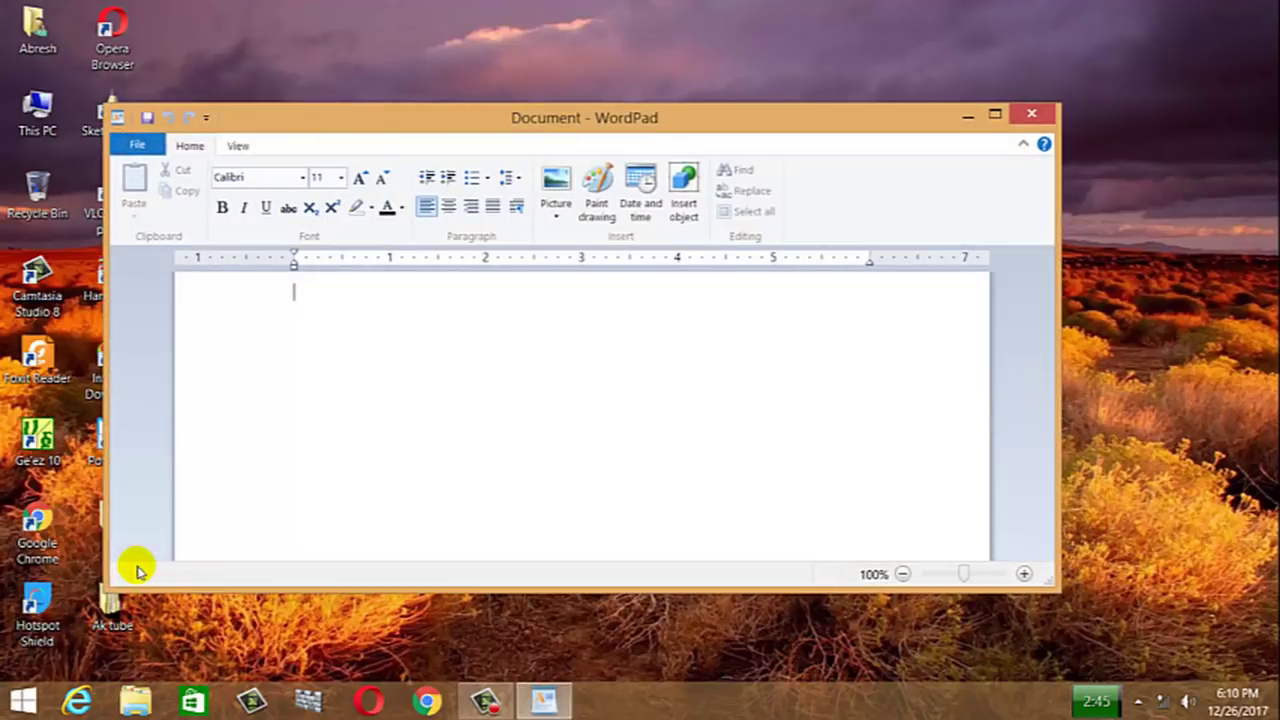
{"action": "left_click", "coordinate": [1031, 114]}
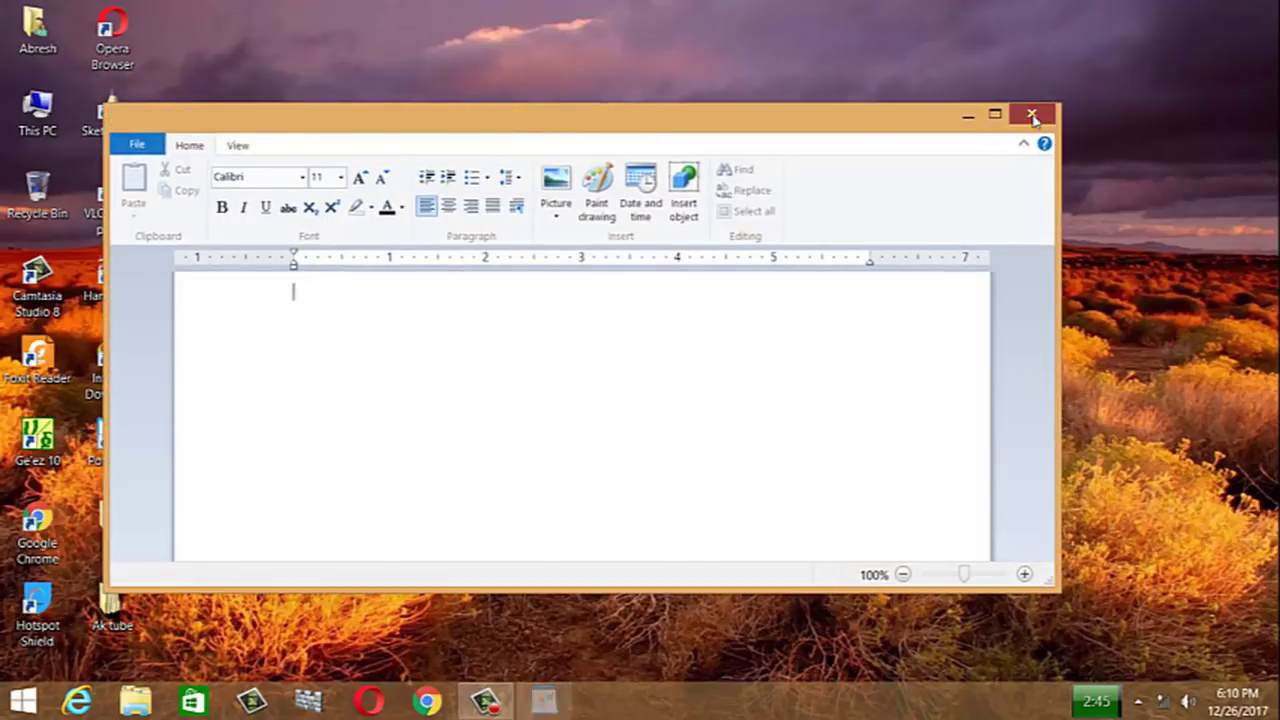
- Start WordPad again from Start > All Programs
{"action": "key", "text": "super"}
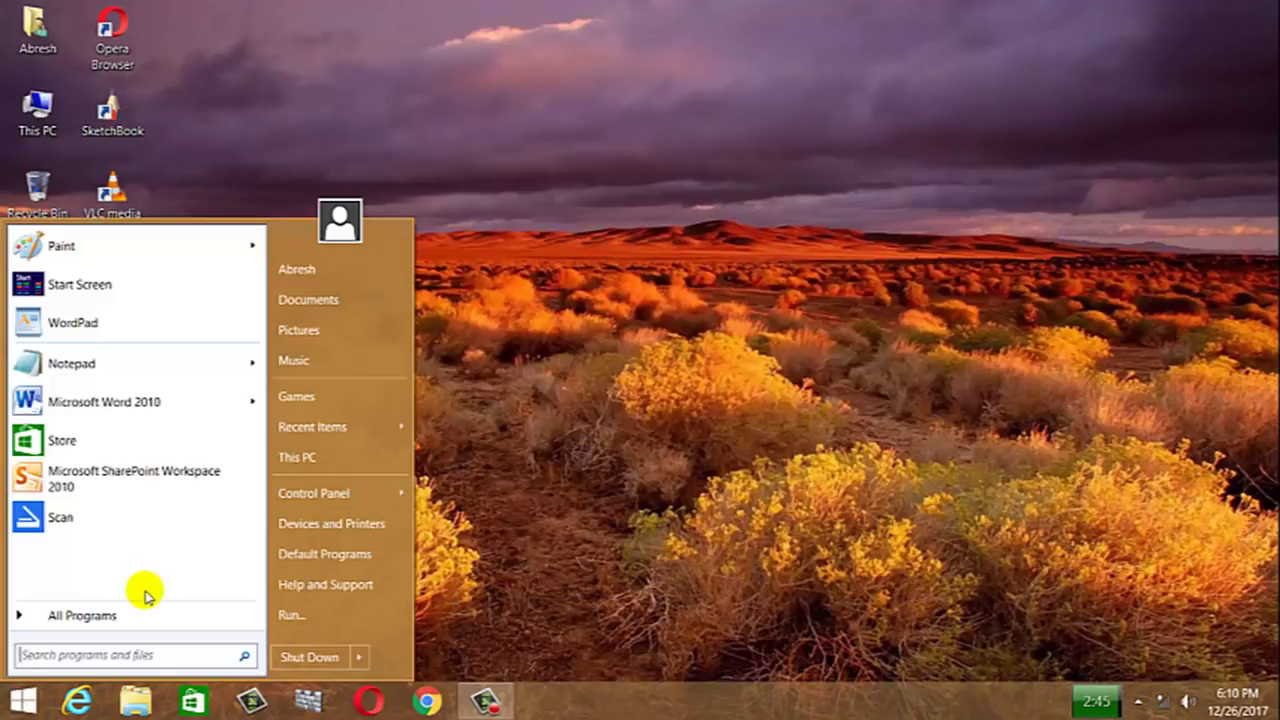
{"action": "left_click", "coordinate": [90, 616]}
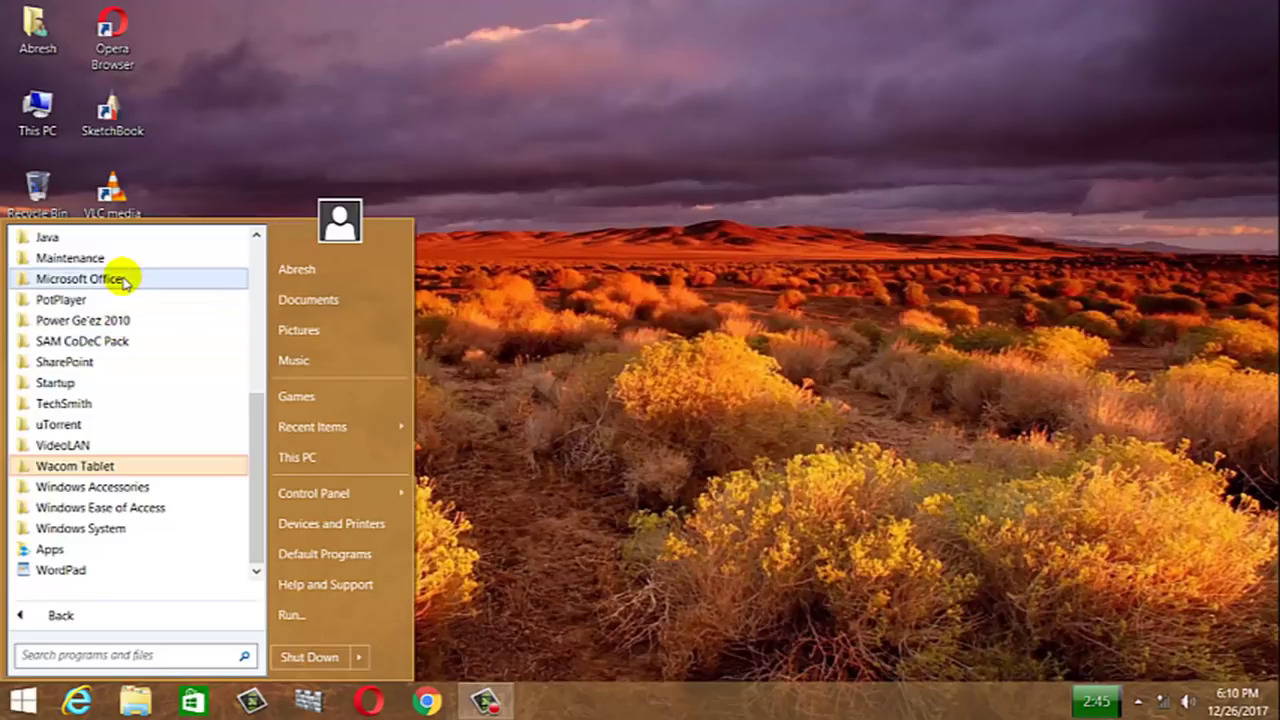
{"action": "left_click", "coordinate": [78, 571]}
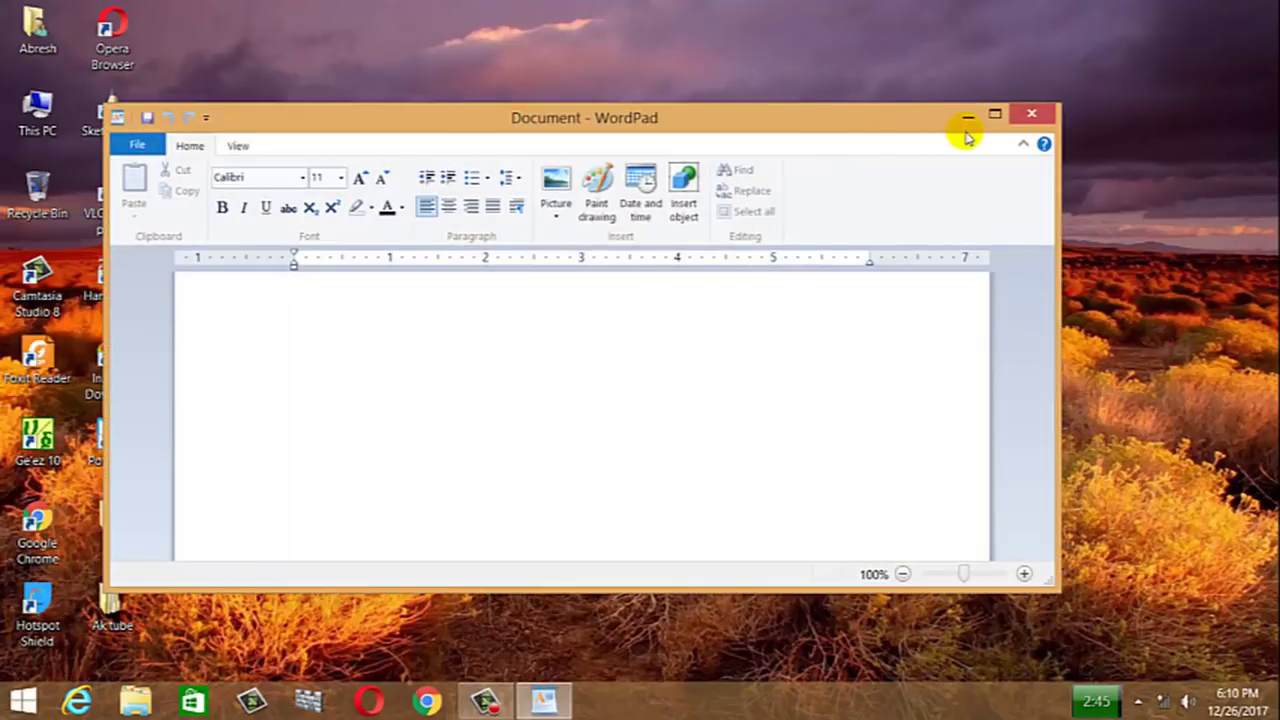
- Maximize the blank WordPad document window to full screen
{"action": "left_click", "coordinate": [995, 115]}
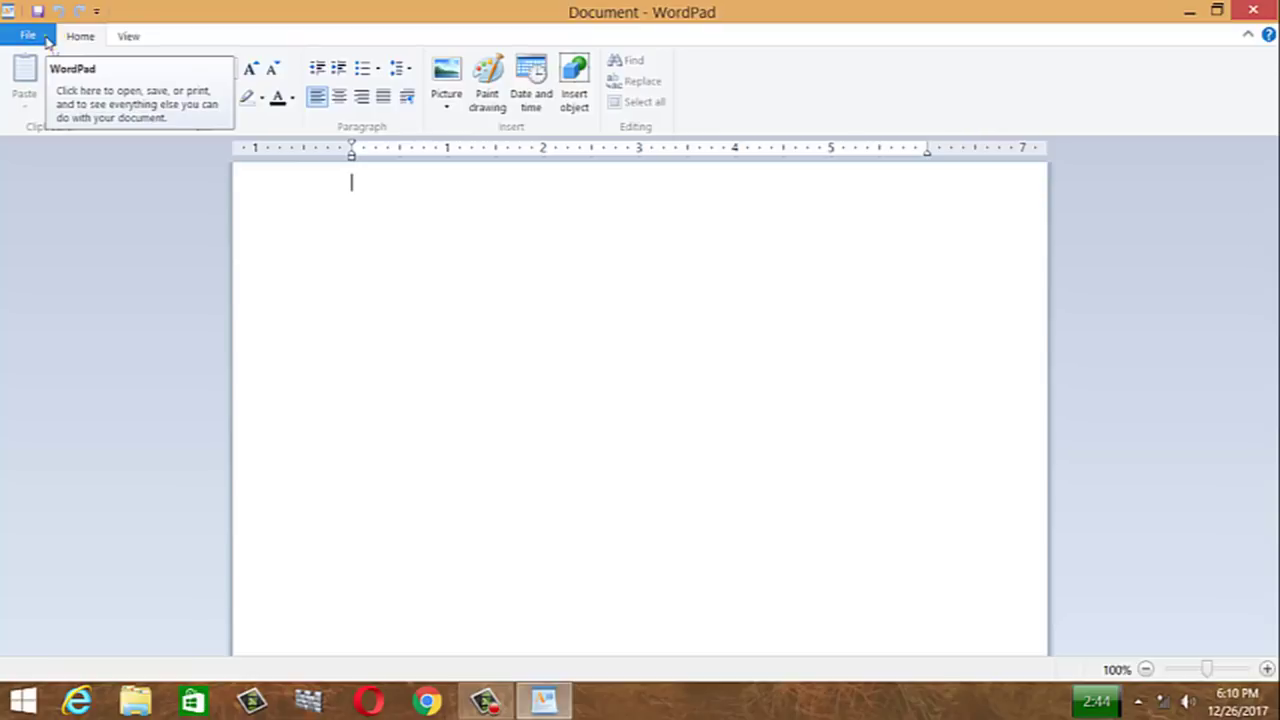
{"action": "left_click", "coordinate": [30, 36]}
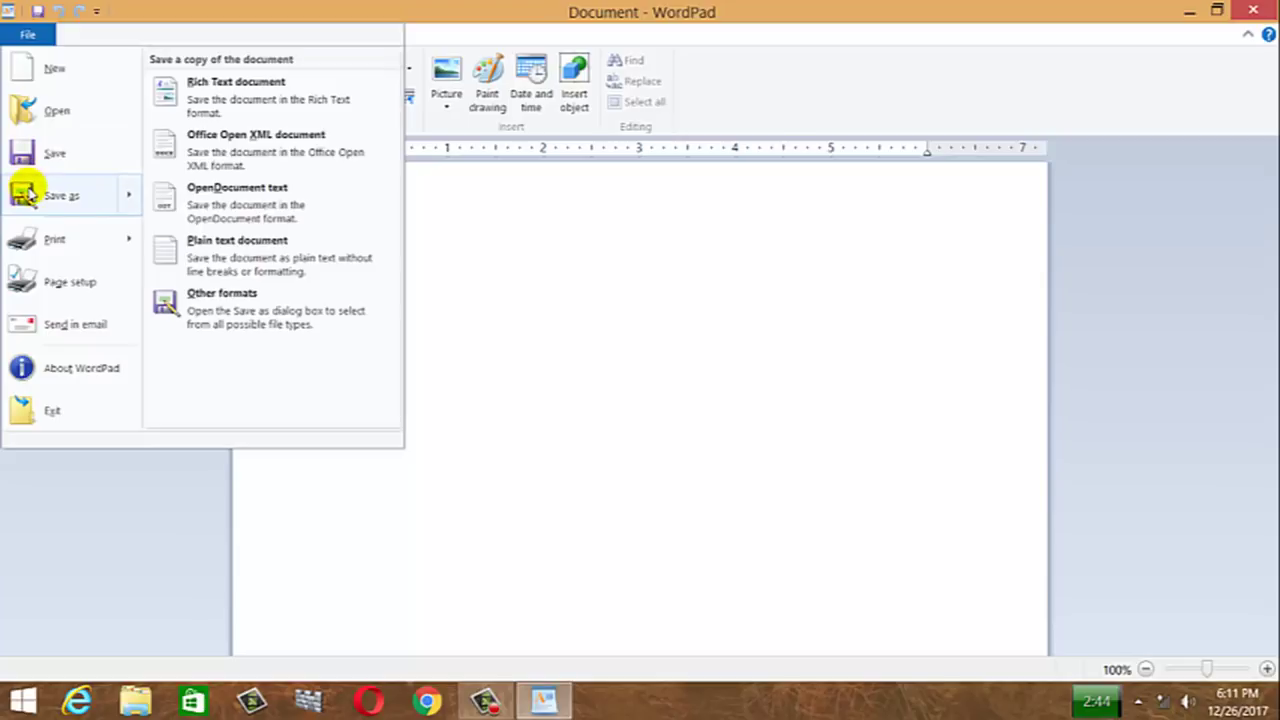
{"action": "mouse_move", "coordinate": [80, 249]}
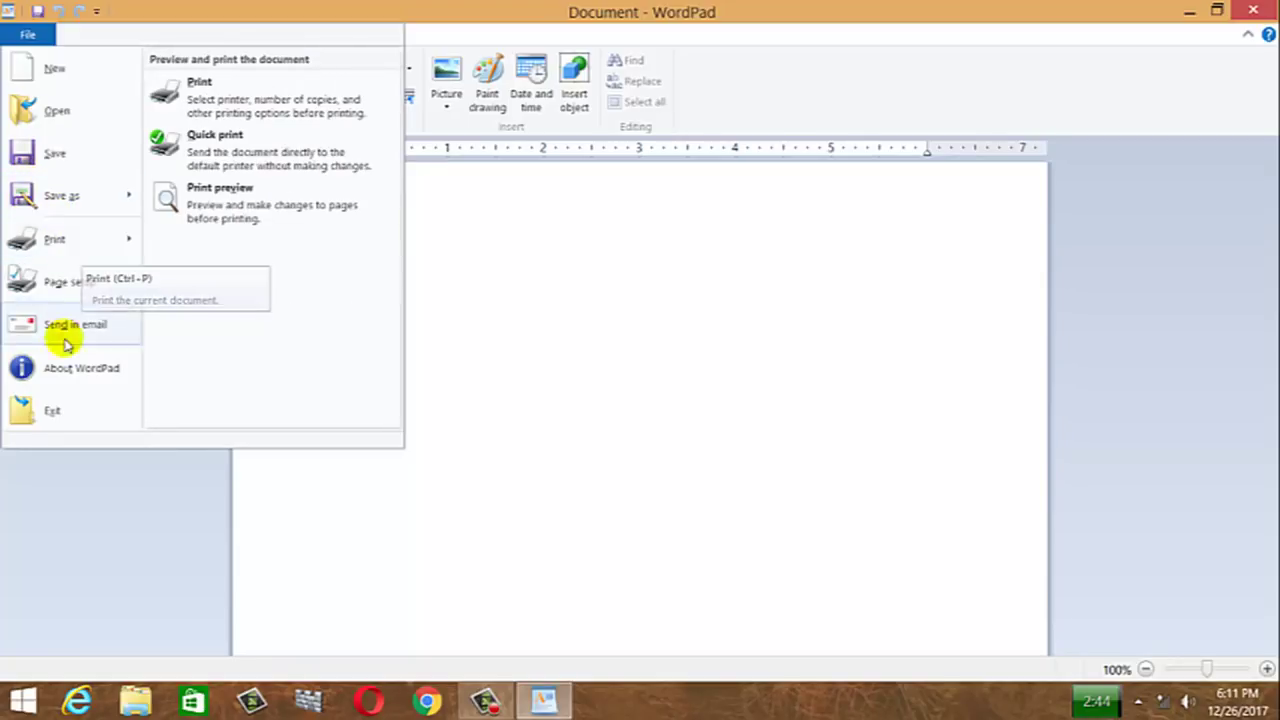
{"action": "left_click", "coordinate": [40, 514]}
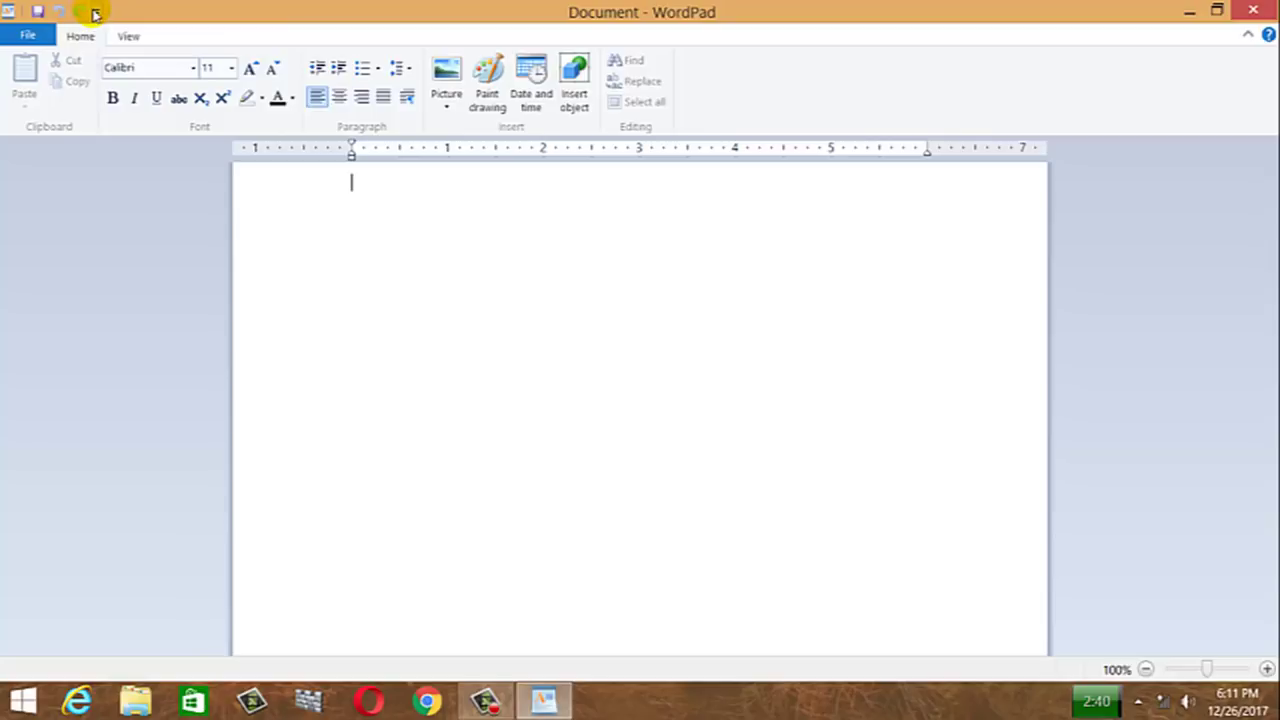
{"action": "left_click", "coordinate": [95, 14]}
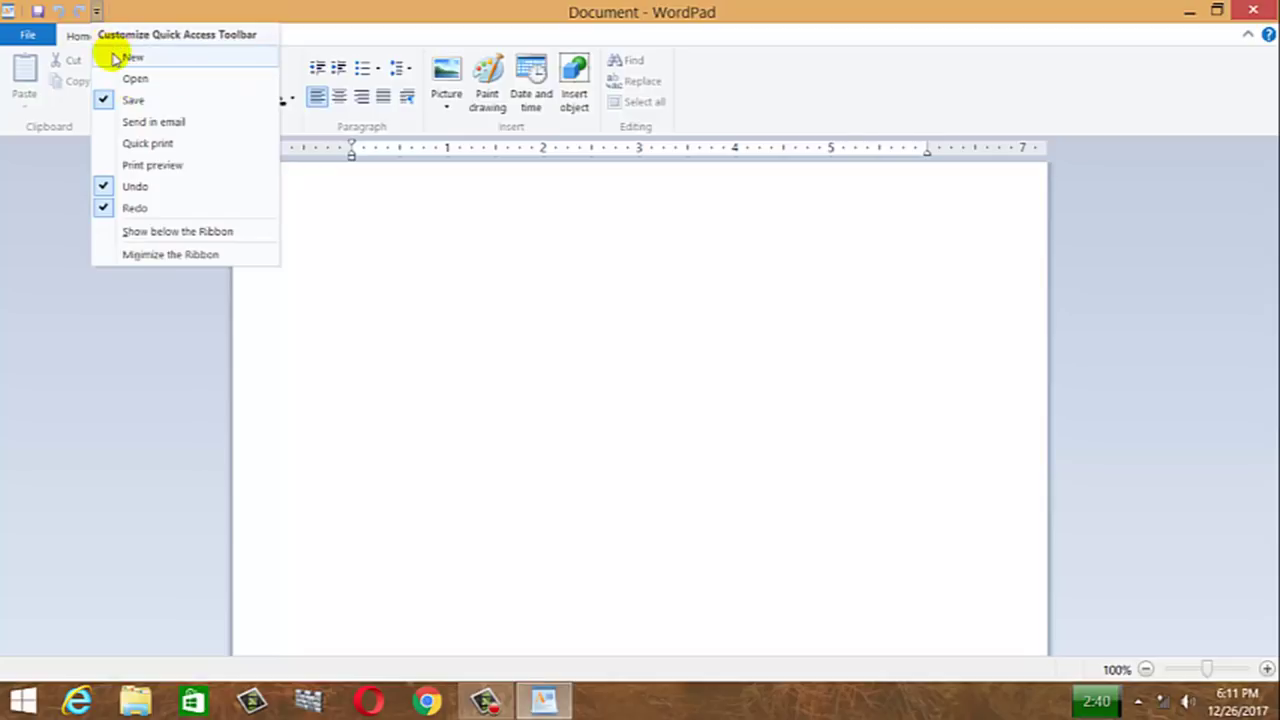
{"action": "left_click", "coordinate": [393, 8]}
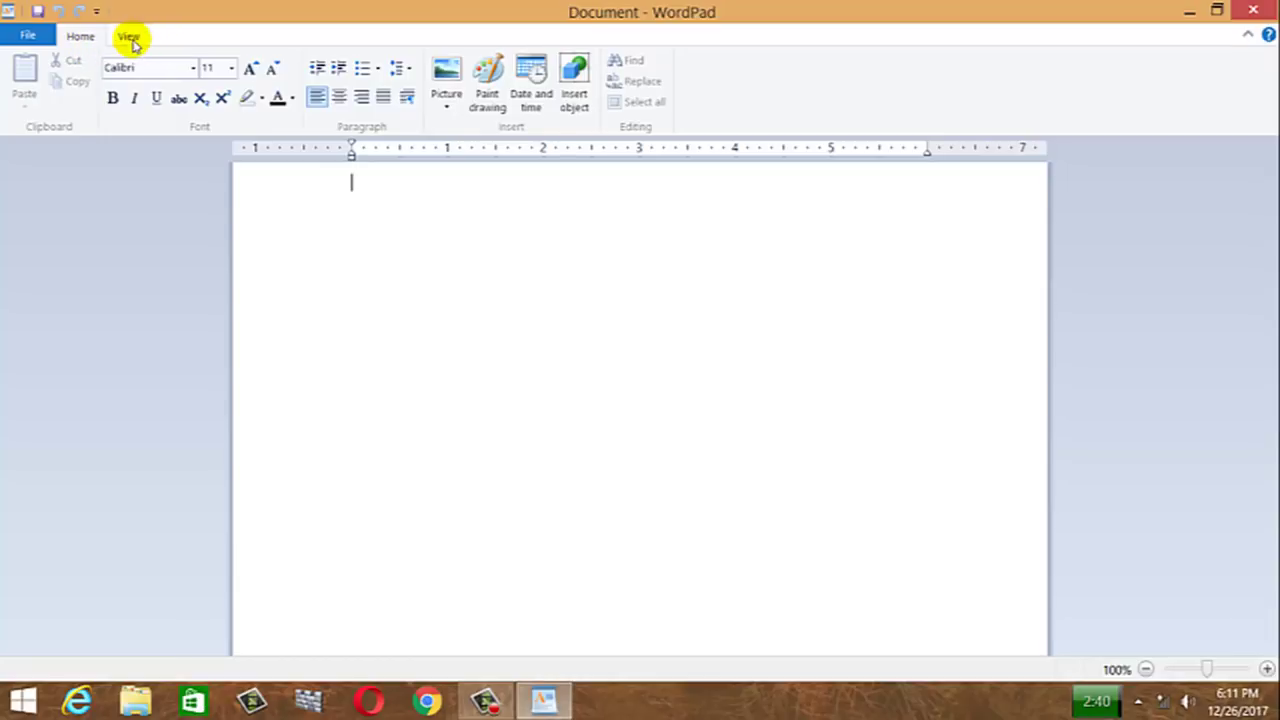
{"action": "left_click", "coordinate": [130, 38]}
{"action": "left_click", "coordinate": [81, 39]}
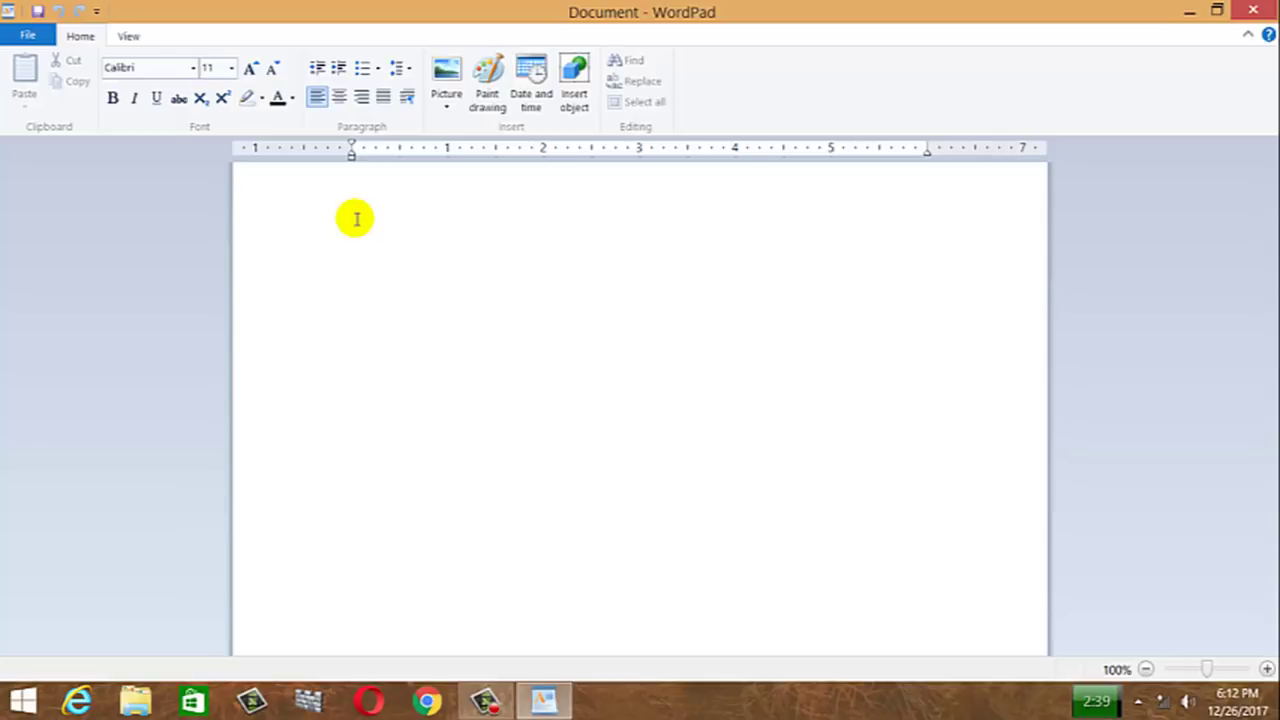
- Type the line 'Ak school tube online', moving 'Ak' to the front of the line
{"action": "type", "text": "Ak tube online"}
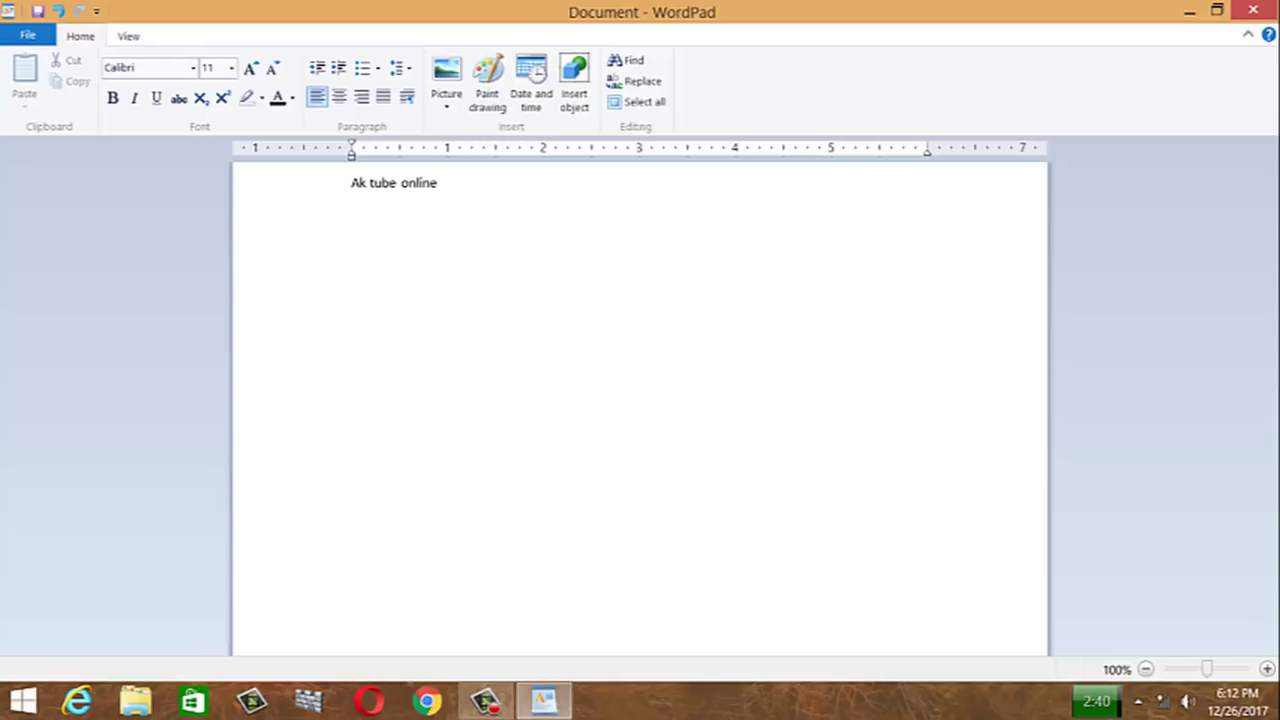
{"action": "left_click", "coordinate": [356, 218]}
{"action": "type", "text": "s"}
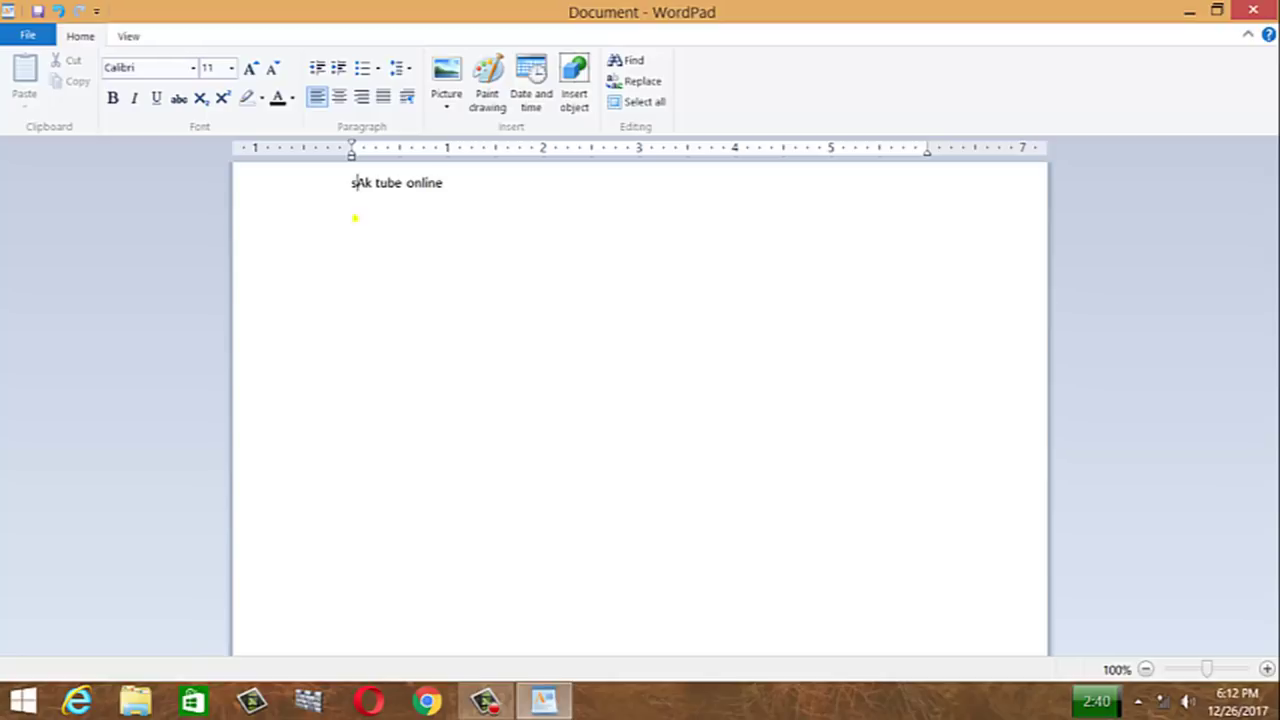
{"action": "type", "text": "chool"}
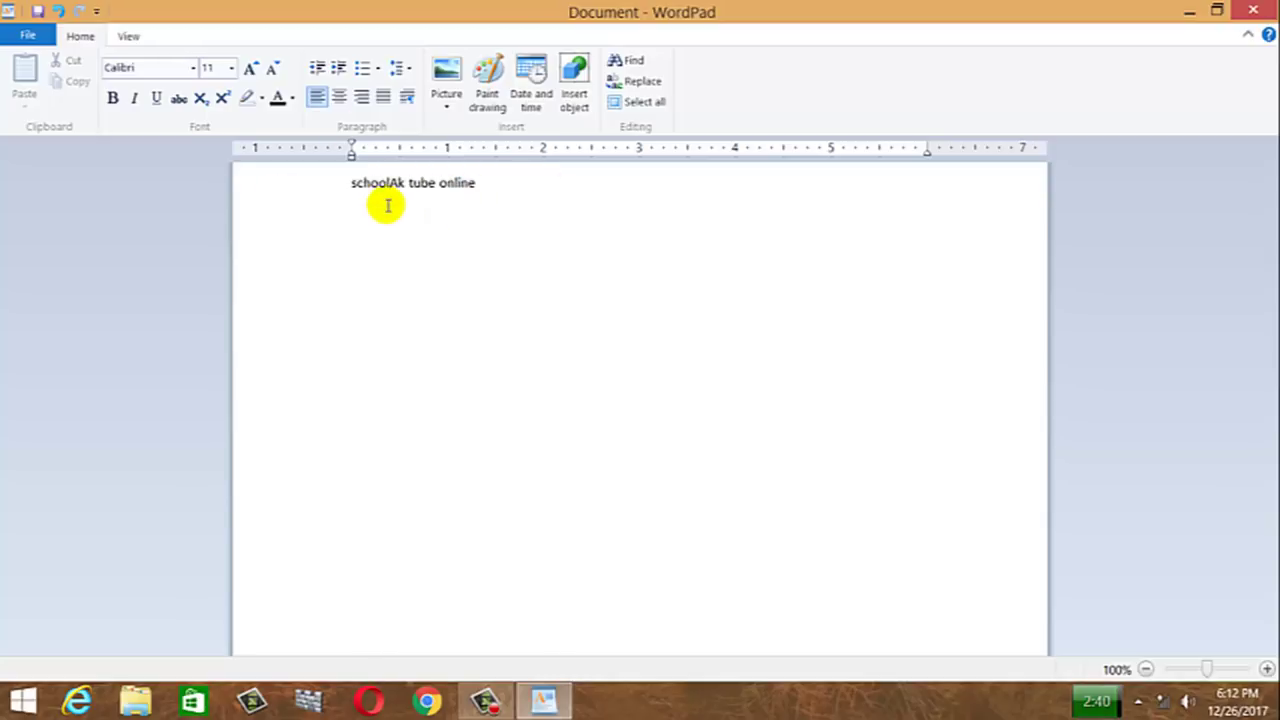
{"action": "left_click_drag", "start_coordinate": [407, 188], "coordinate": [389, 188]}
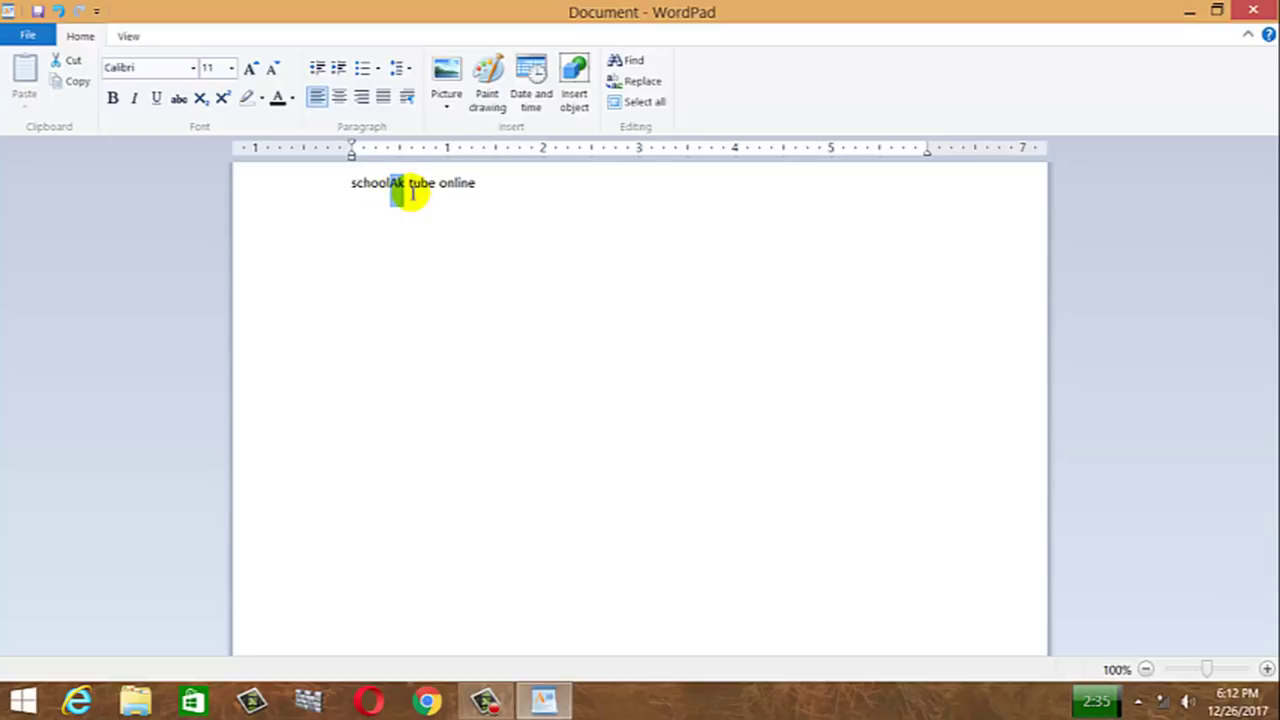
{"action": "left_click_drag", "start_coordinate": [396, 190], "coordinate": [301, 212]}
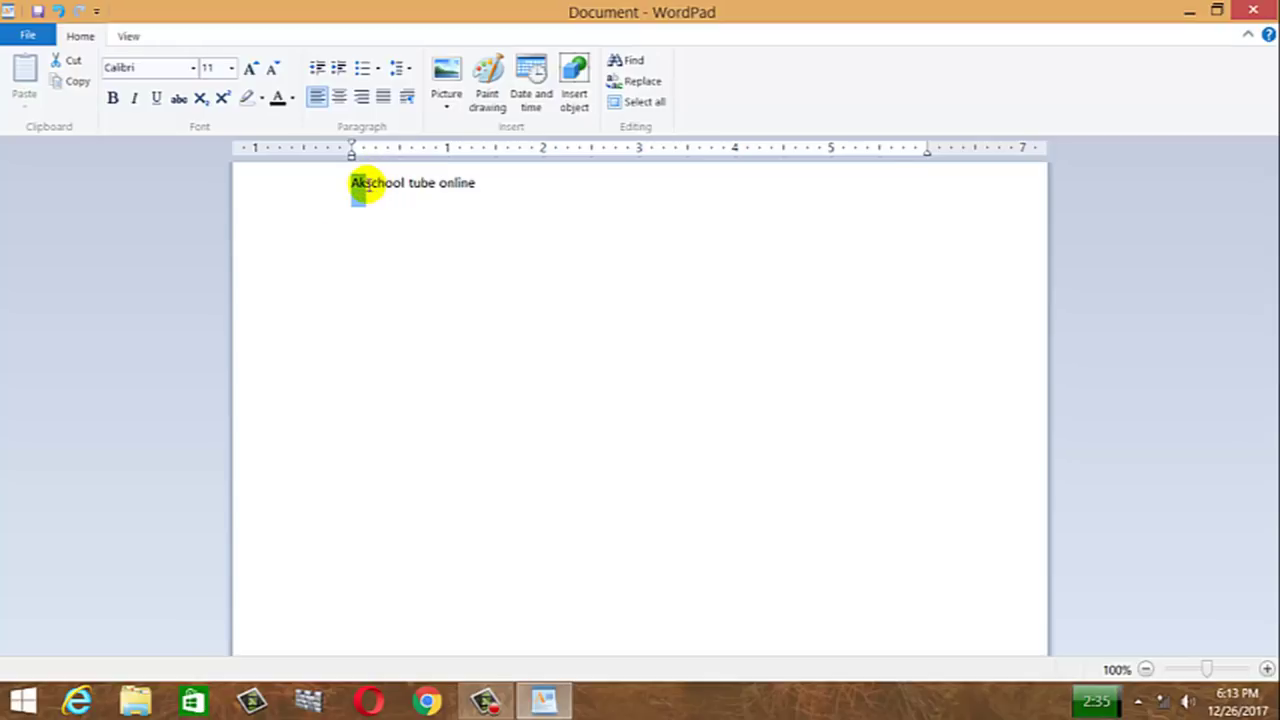
{"action": "left_click", "coordinate": [366, 183]}
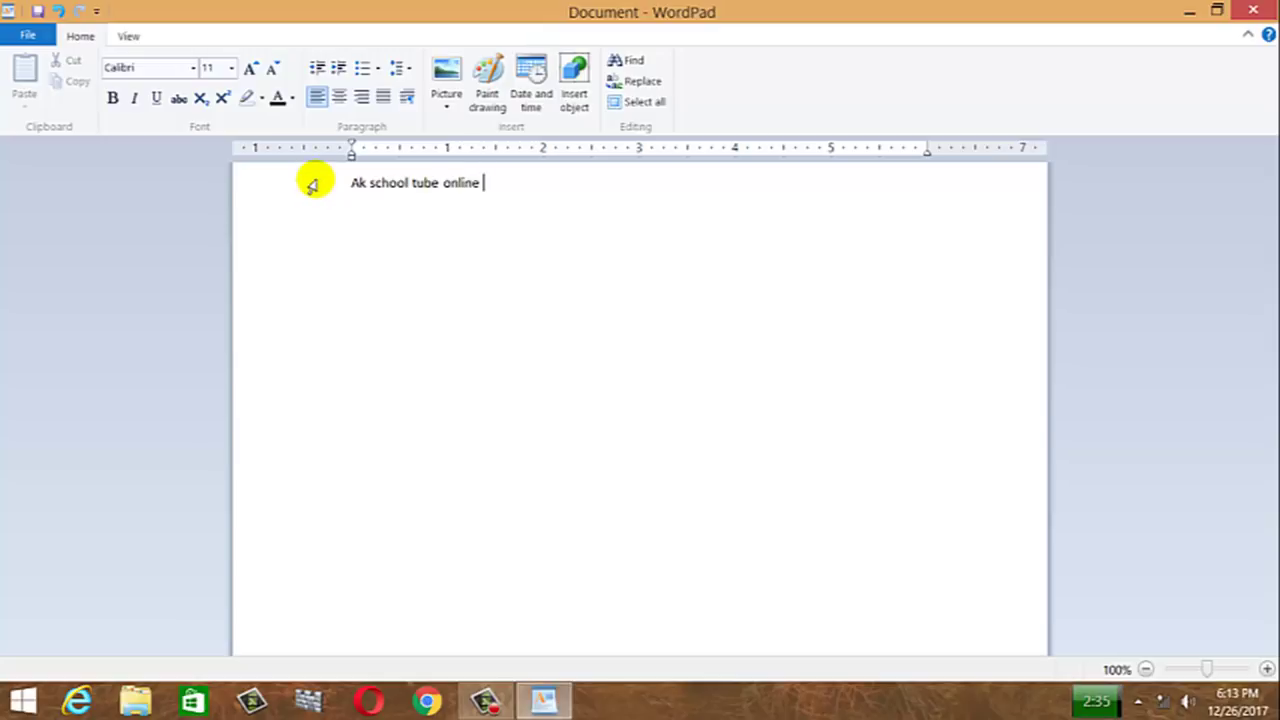
- Format the line 'Ak school tube online' as Brush Script MT, size 28
{"action": "left_click", "coordinate": [312, 185]}
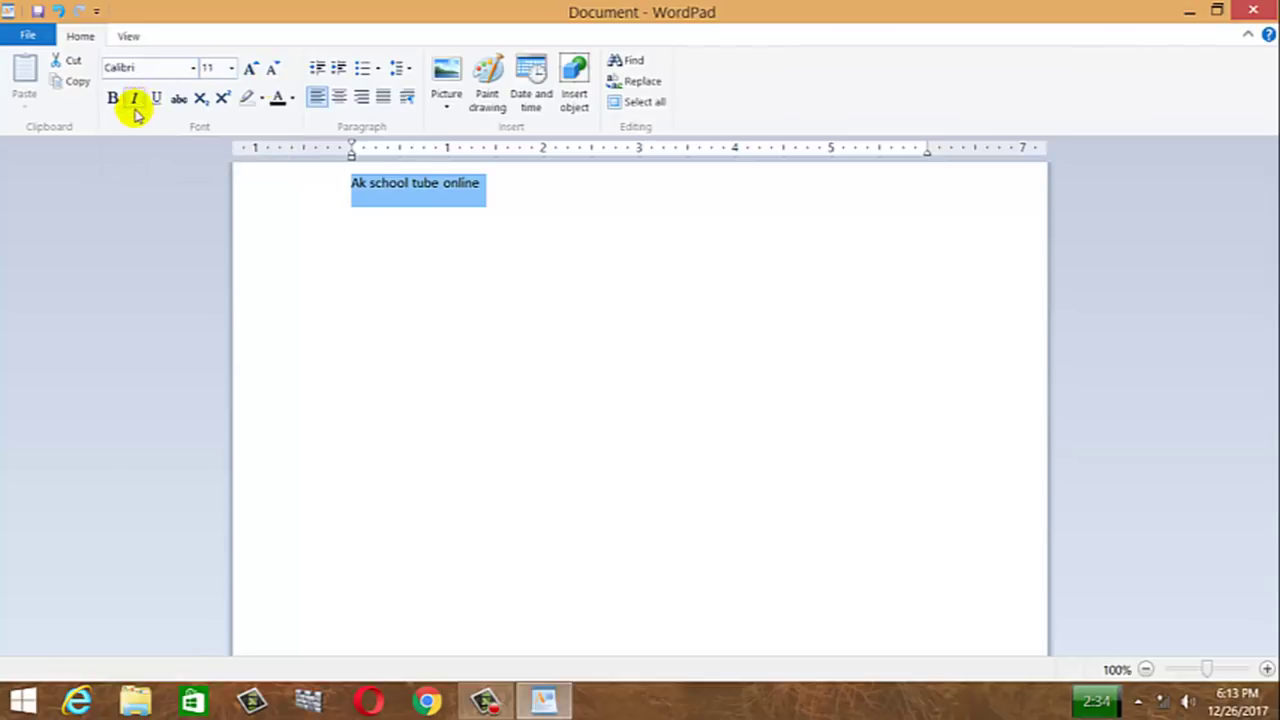
{"action": "left_click", "coordinate": [194, 70]}
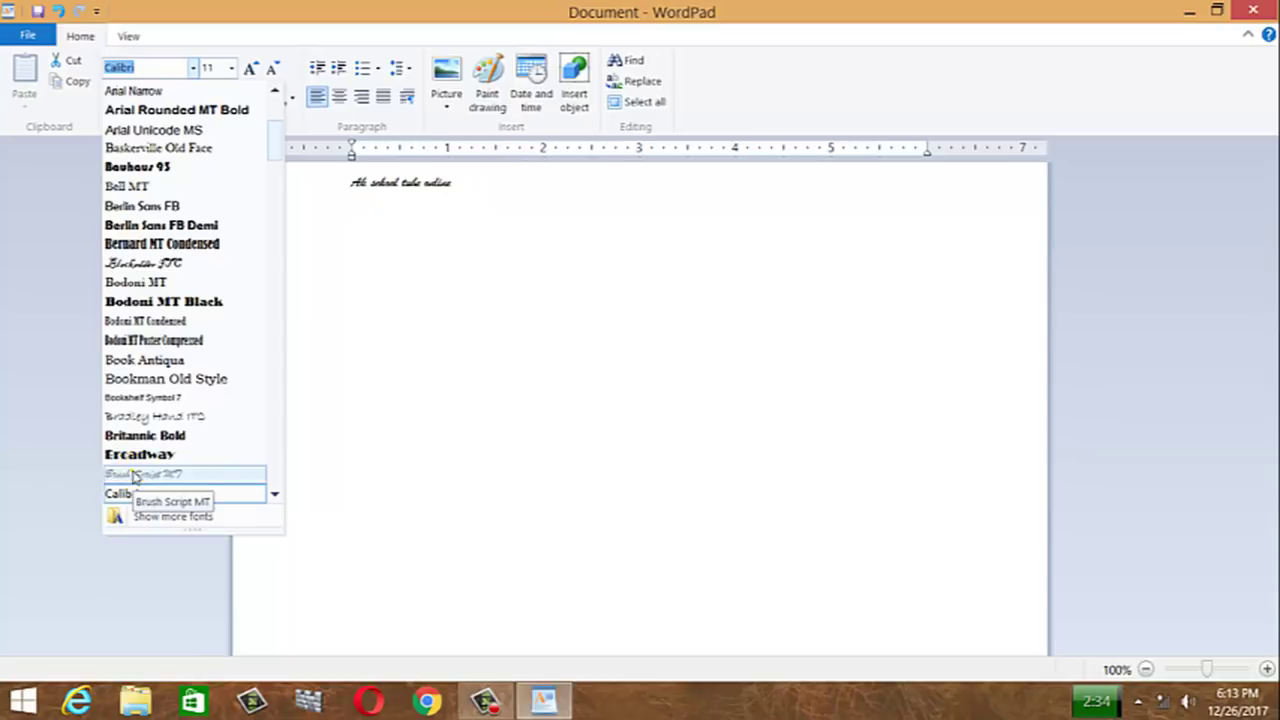
{"action": "left_click", "coordinate": [135, 474]}
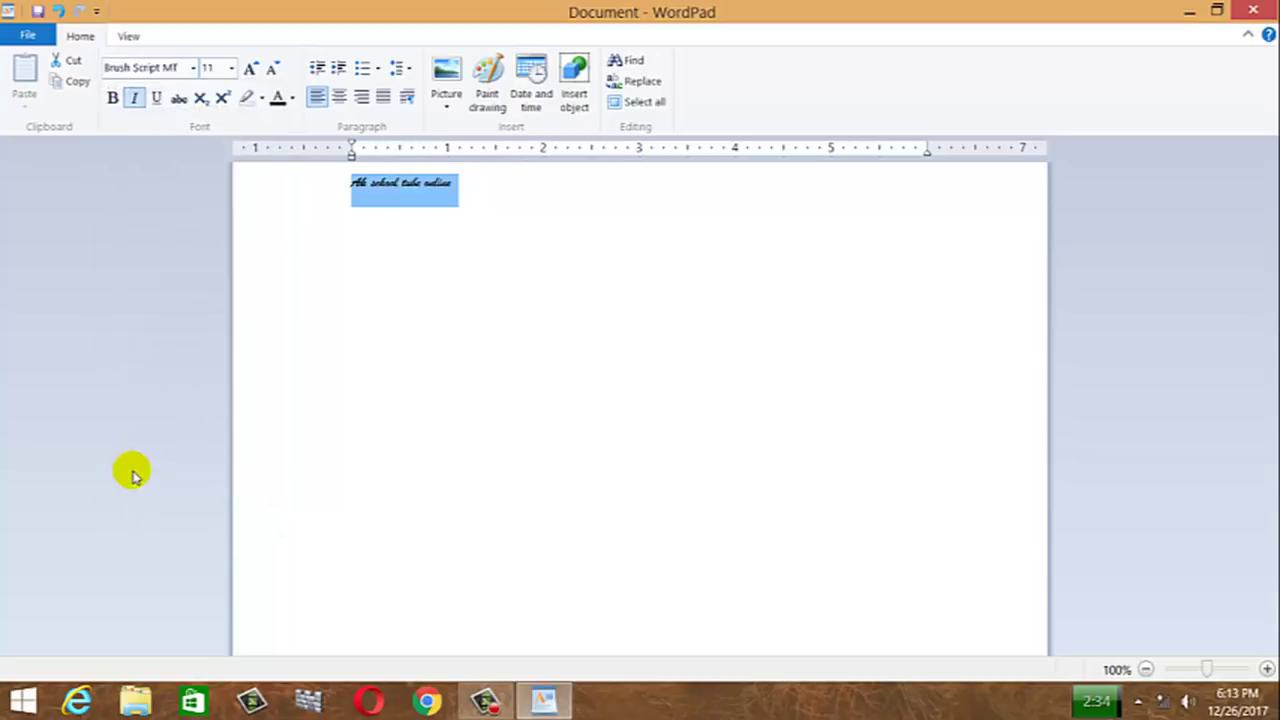
{"action": "left_click", "coordinate": [232, 69]}
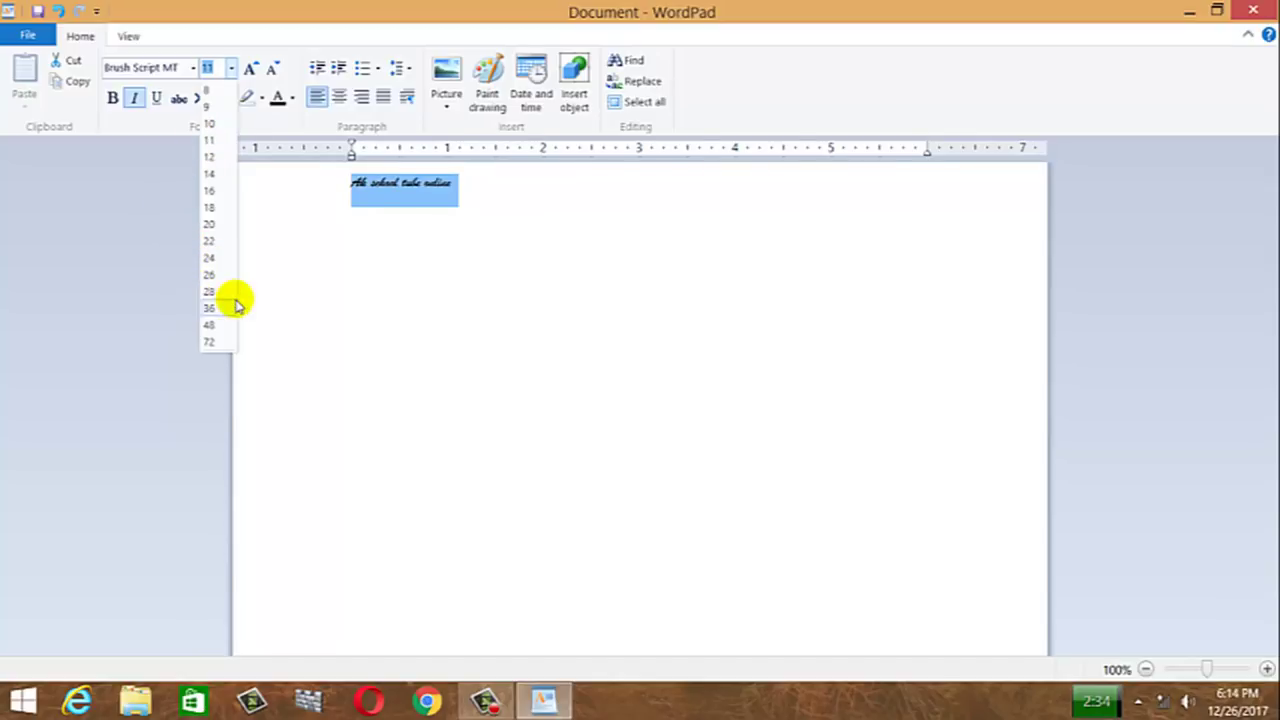
{"action": "left_click", "coordinate": [210, 292]}
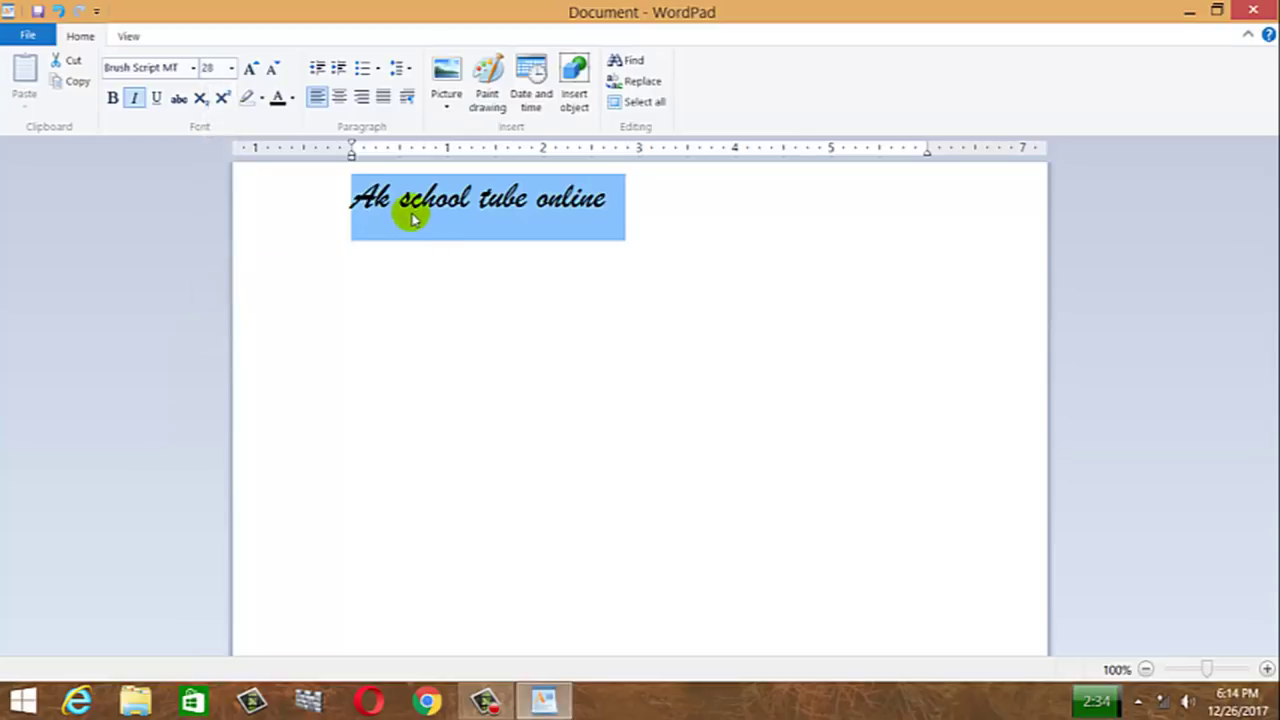
- Make the title Vibrant red, bold and underlined, then move to the empty line below
{"action": "left_click", "coordinate": [293, 103]}
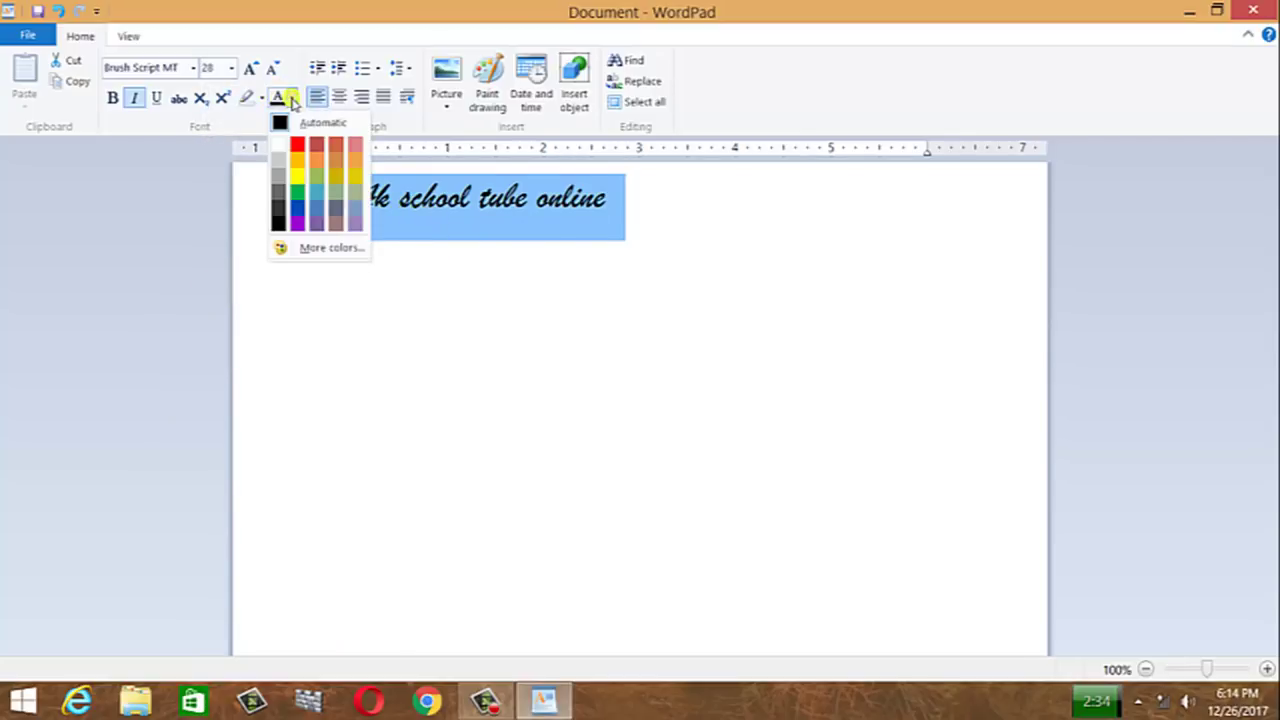
{"action": "left_click", "coordinate": [296, 150]}
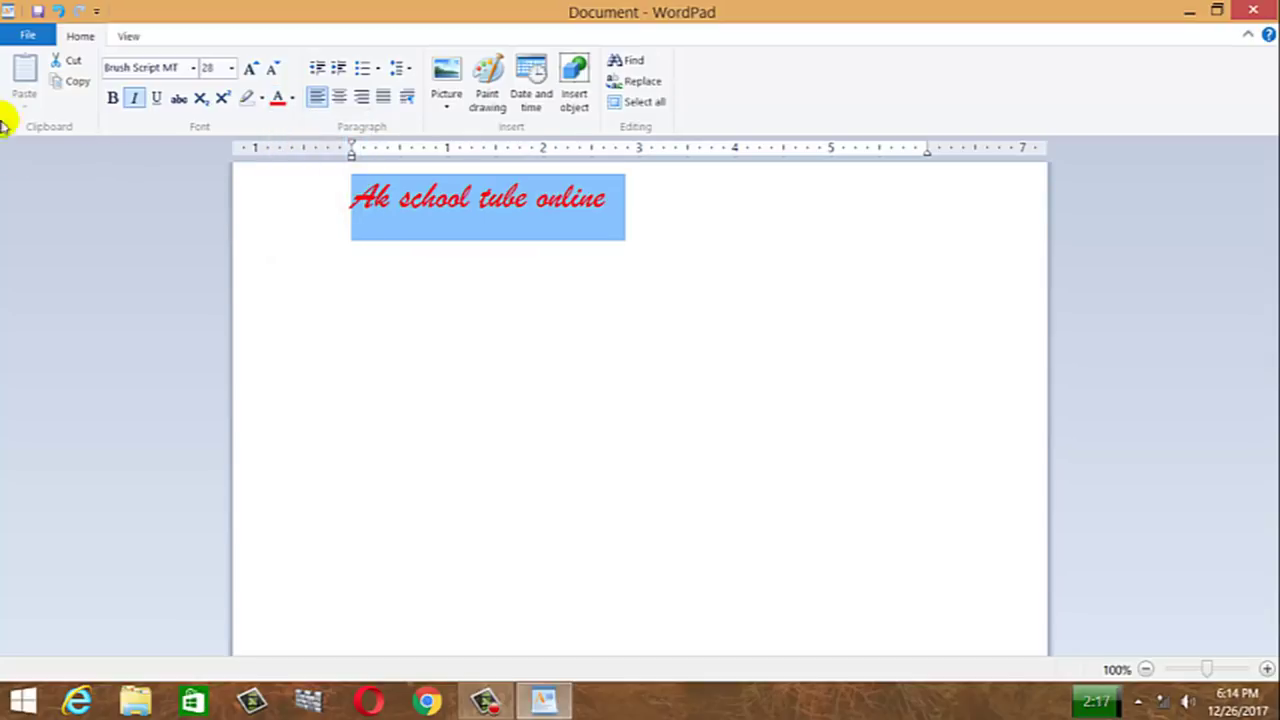
{"action": "left_click", "coordinate": [113, 98]}
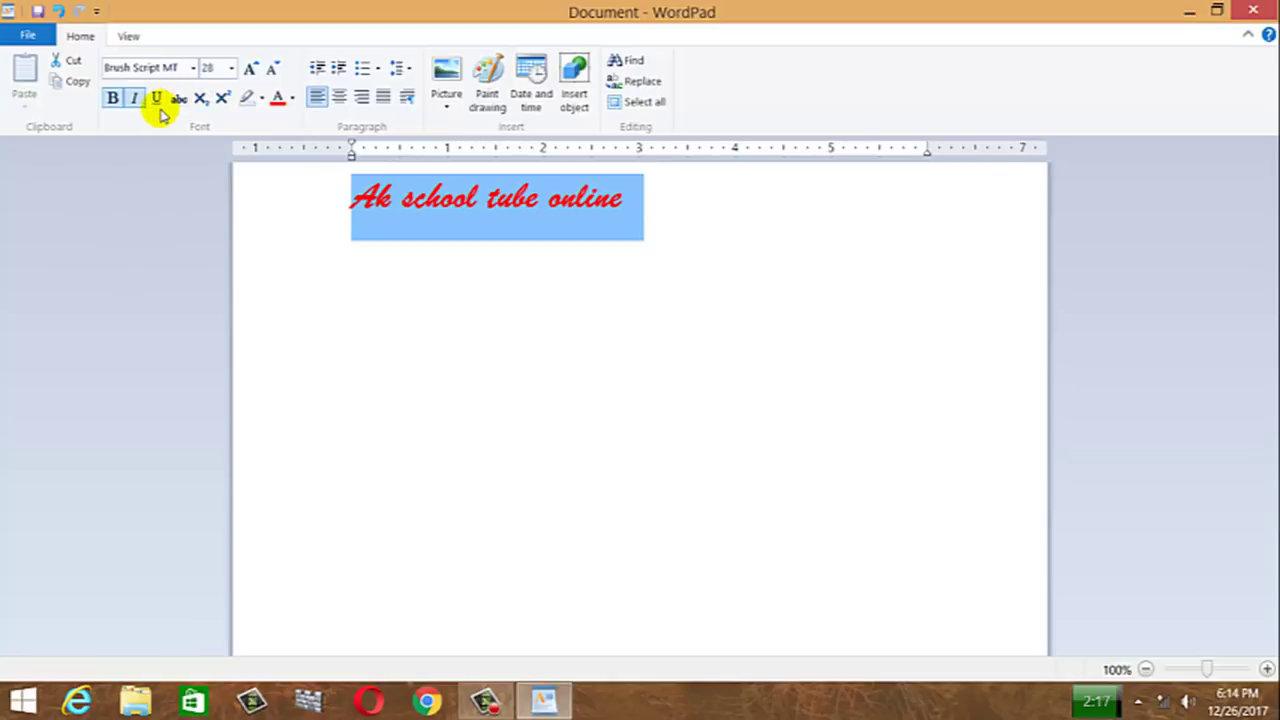
{"action": "left_click", "coordinate": [157, 100]}
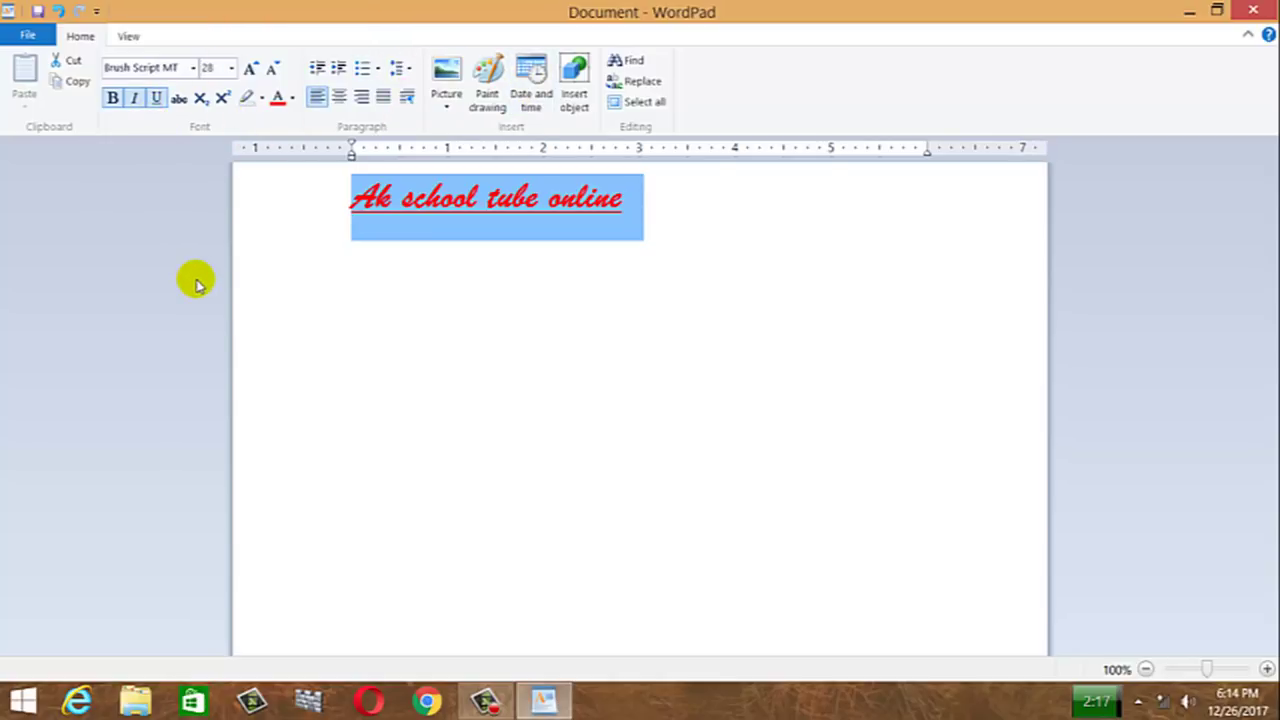
{"action": "left_click", "coordinate": [657, 223]}
{"action": "left_click", "coordinate": [835, 557]}
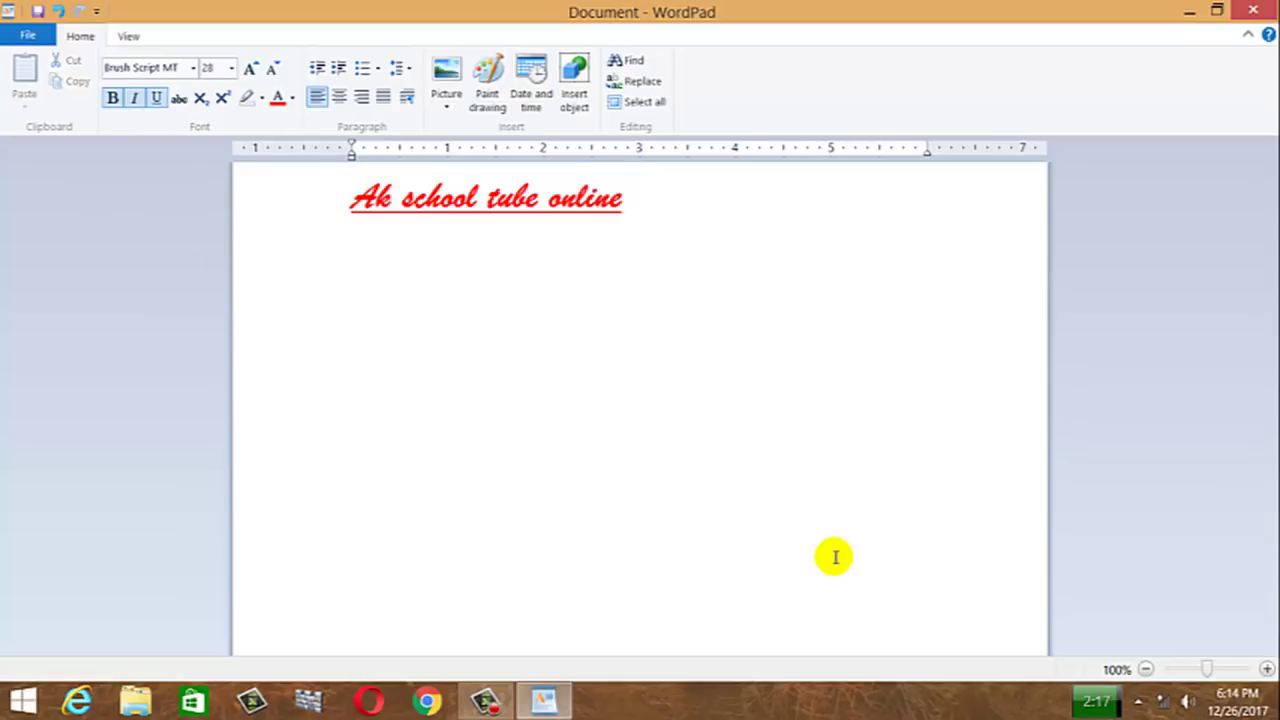
- Set the next line to plain, Automatic-colour 16-point text and start inserting a picture
{"action": "left_click", "coordinate": [112, 97]}
{"action": "left_click", "coordinate": [134, 97]}
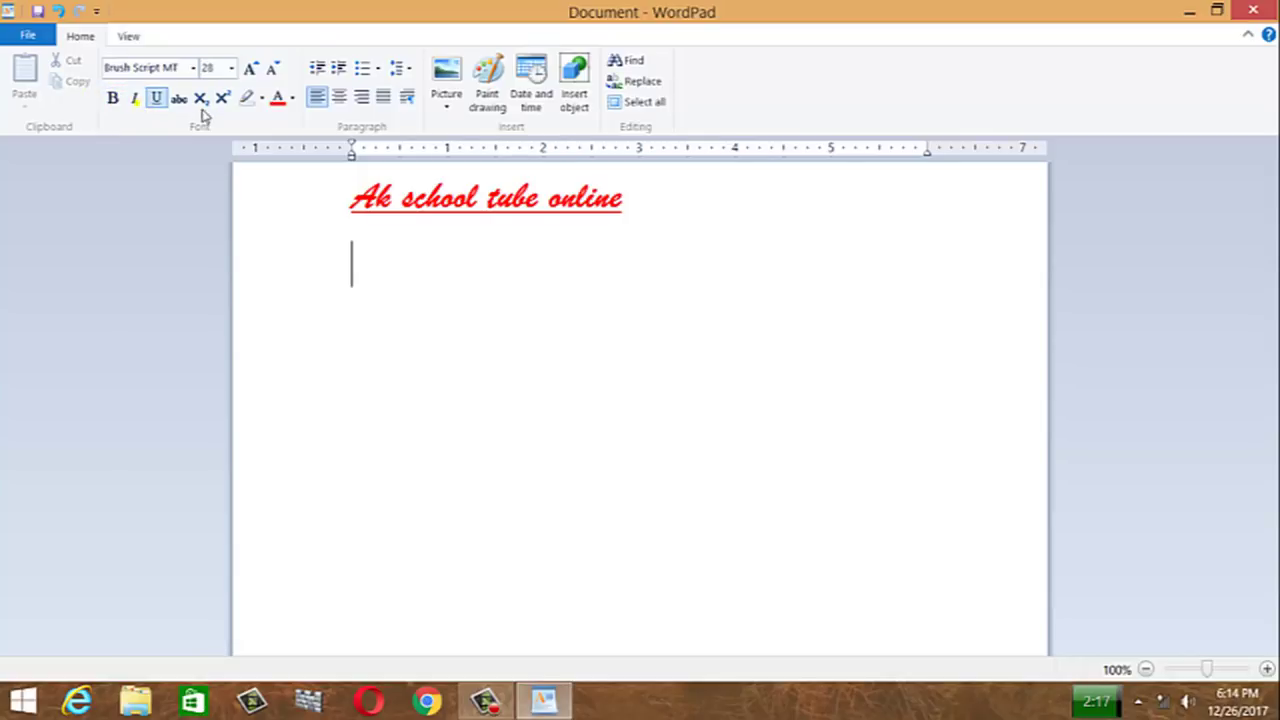
{"action": "left_click", "coordinate": [155, 97]}
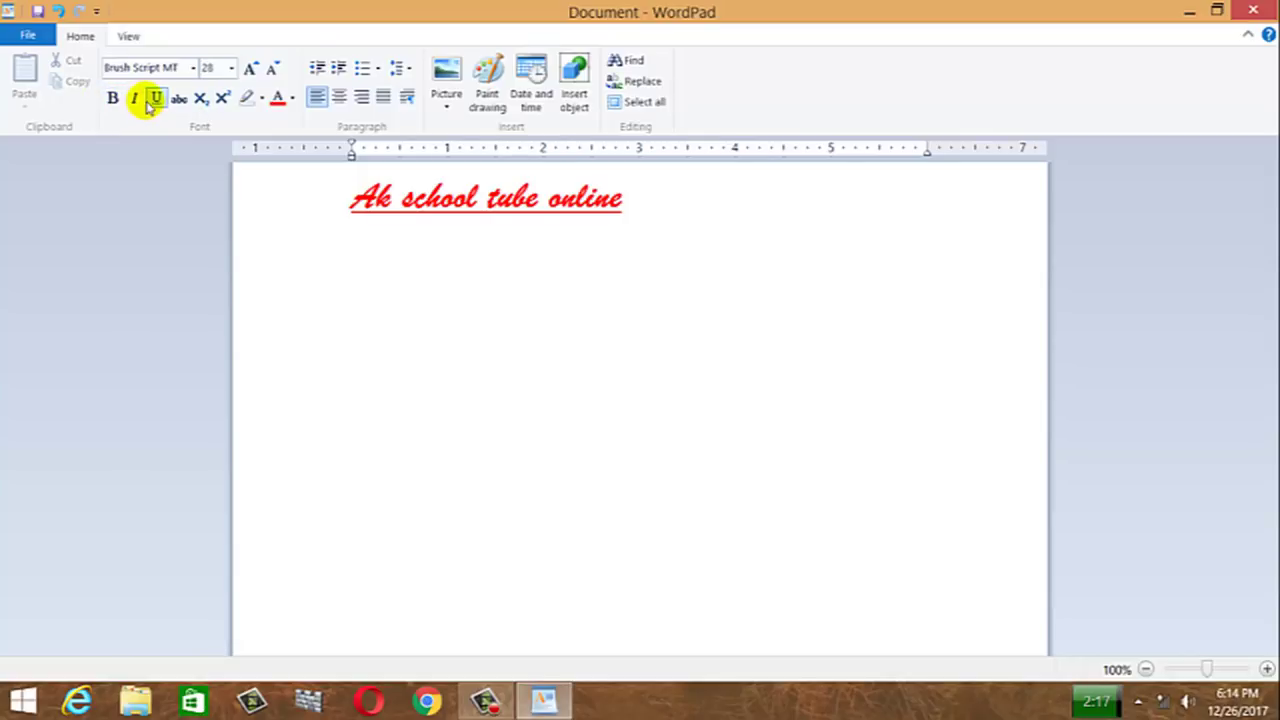
{"action": "left_click", "coordinate": [292, 97]}
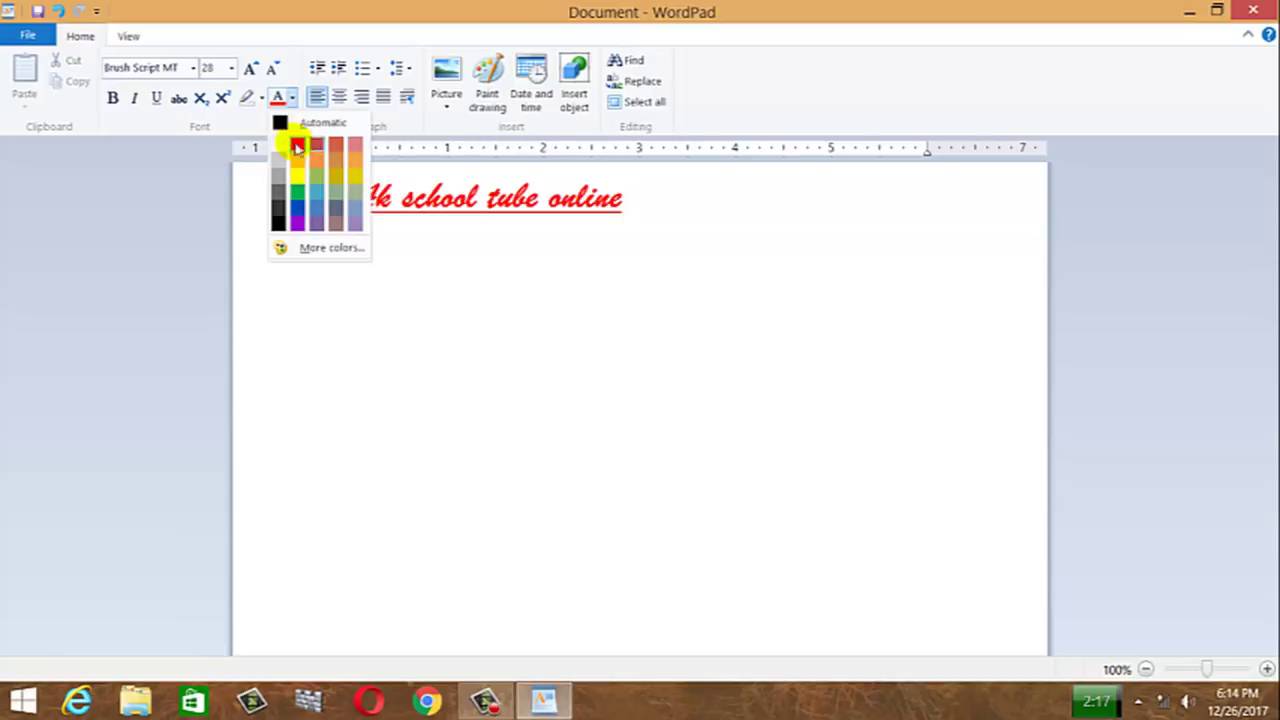
{"action": "left_click", "coordinate": [287, 123]}
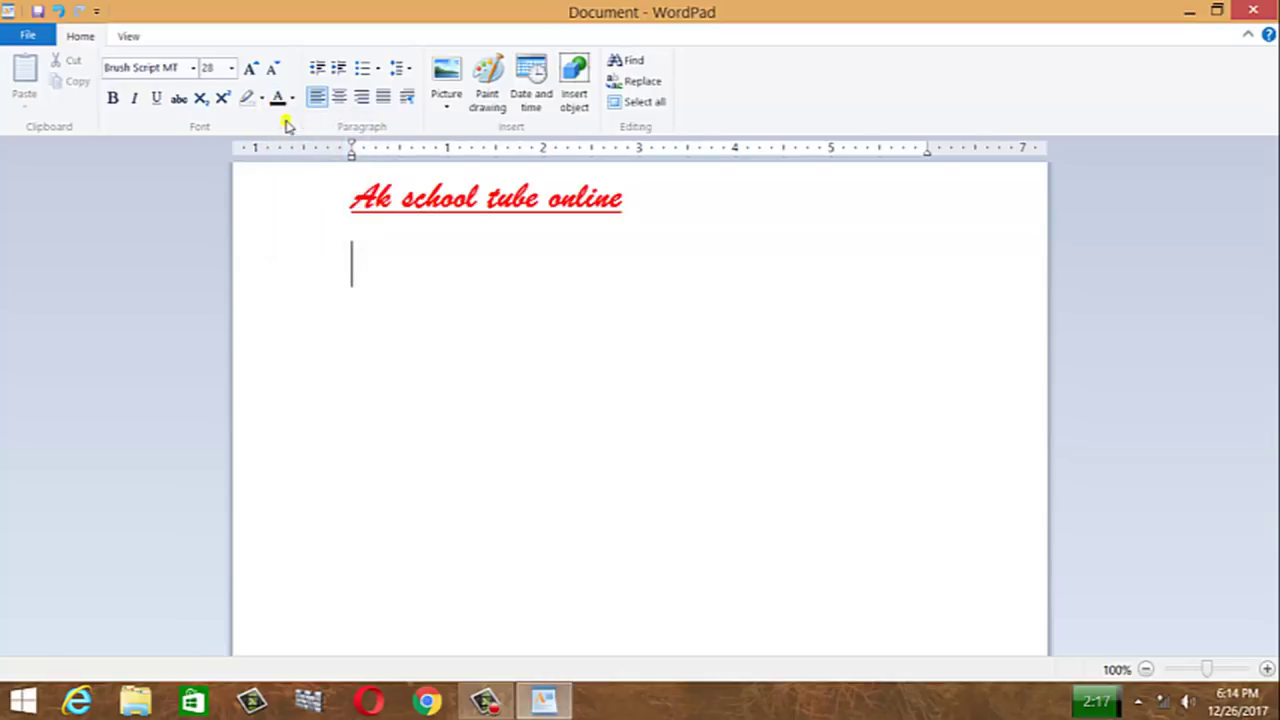
{"action": "left_click", "coordinate": [232, 67]}
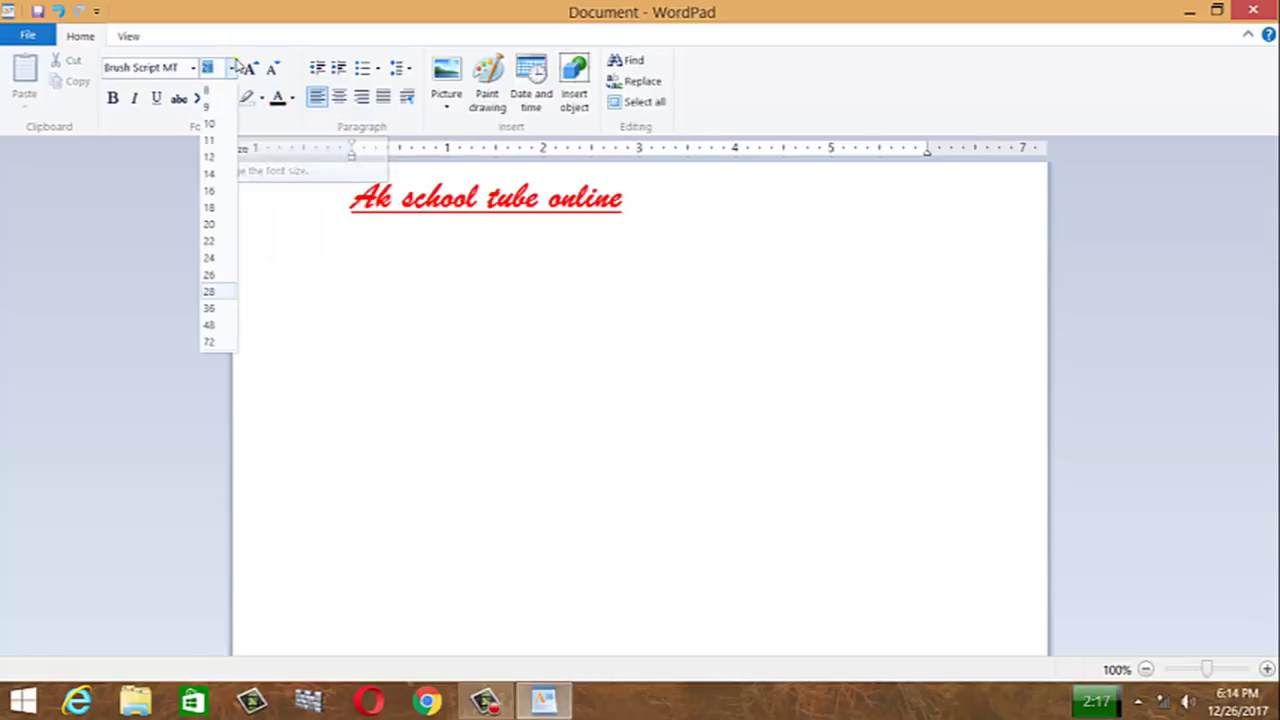
{"action": "left_click", "coordinate": [211, 190]}
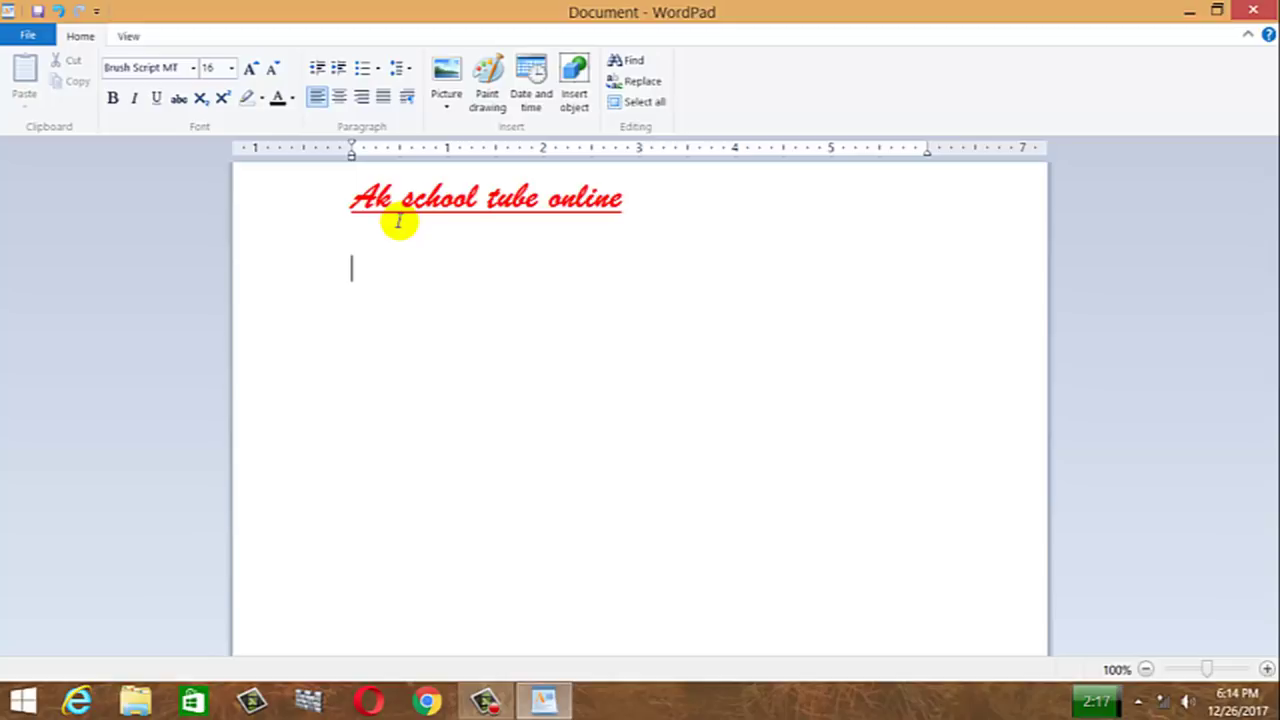
{"action": "left_click", "coordinate": [447, 75]}
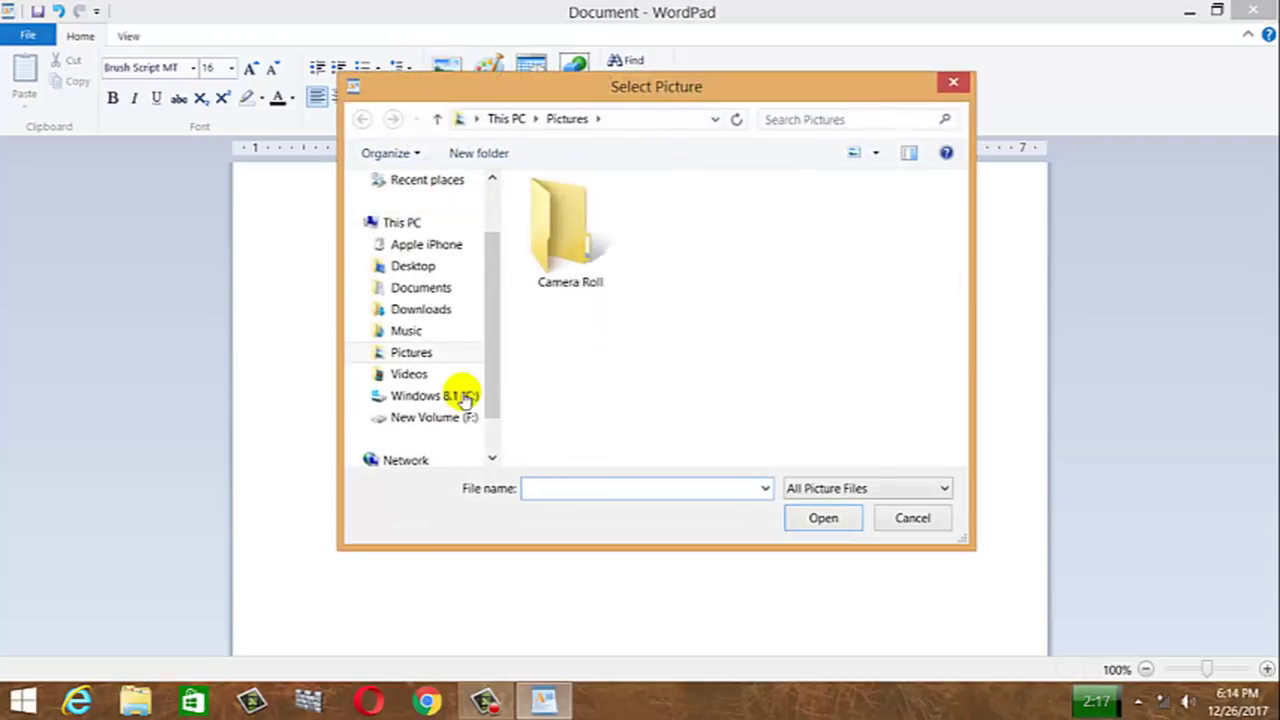
- Insert the file 'picture' from Desktop\Ak\Ict below the title
{"action": "left_click", "coordinate": [422, 270]}
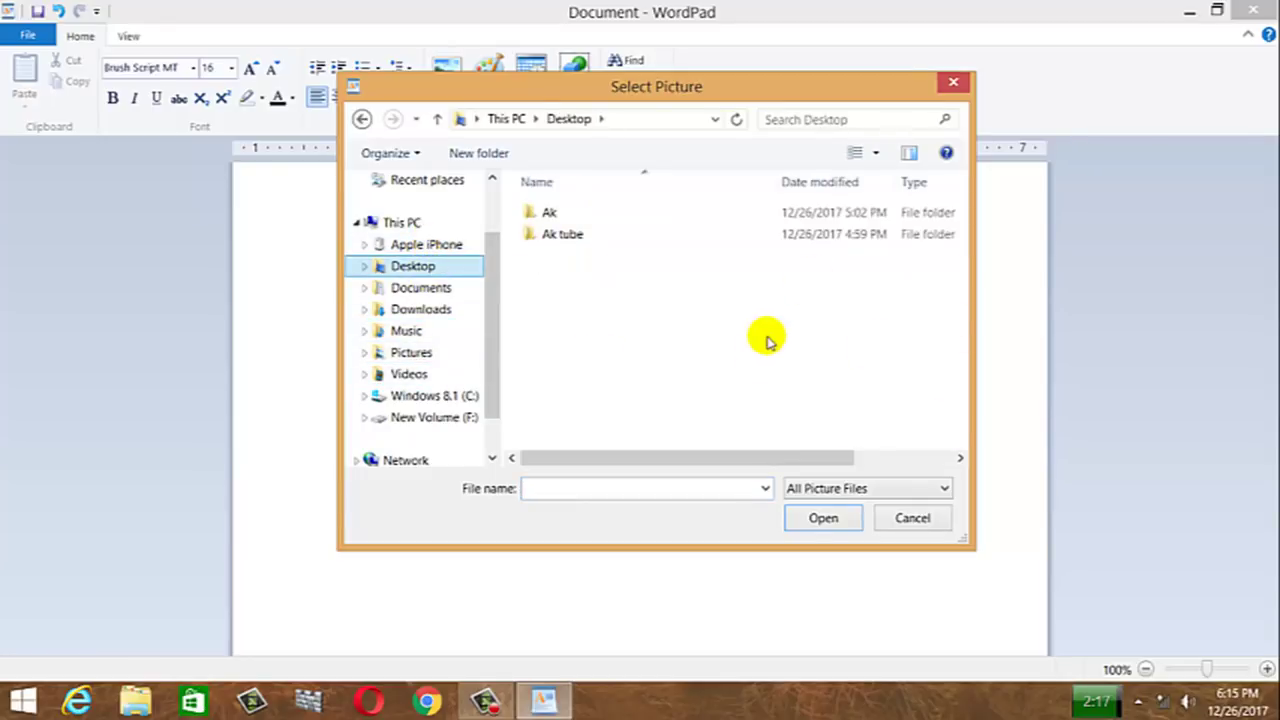
{"action": "left_click", "coordinate": [546, 220]}
{"action": "left_click", "coordinate": [546, 220]}
{"action": "left_click", "coordinate": [546, 220]}
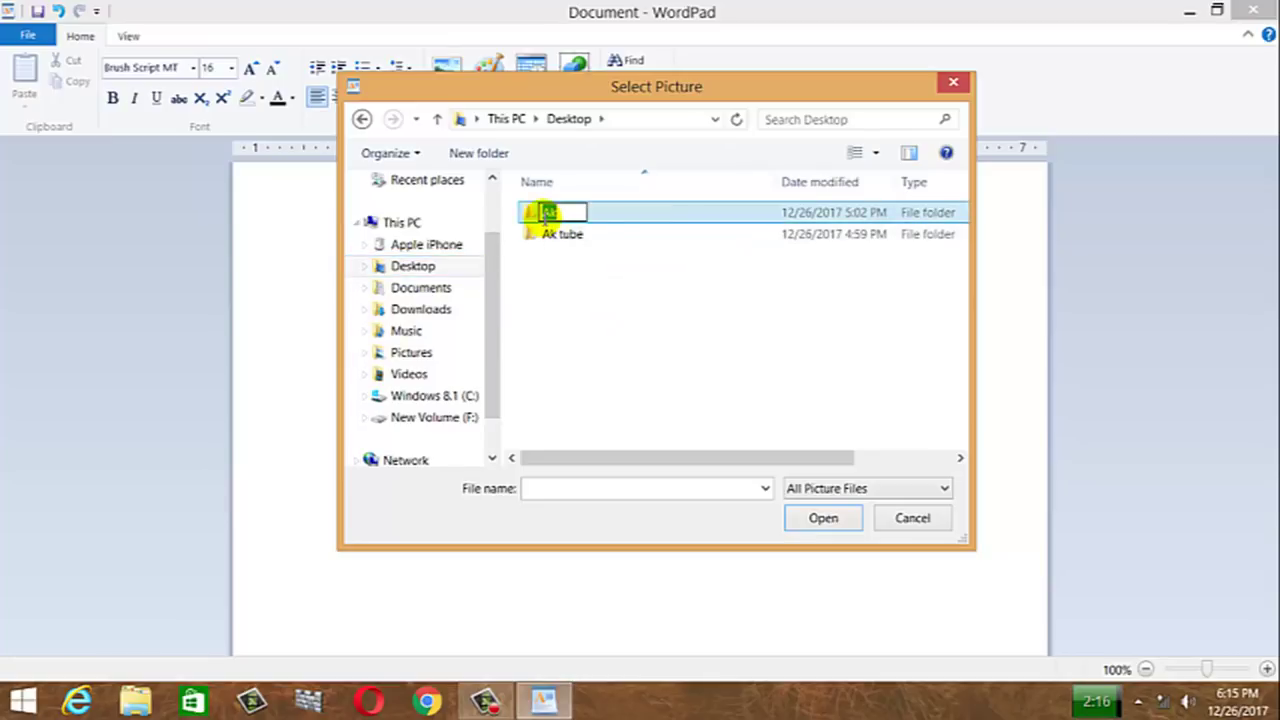
{"action": "key", "text": "Return"}
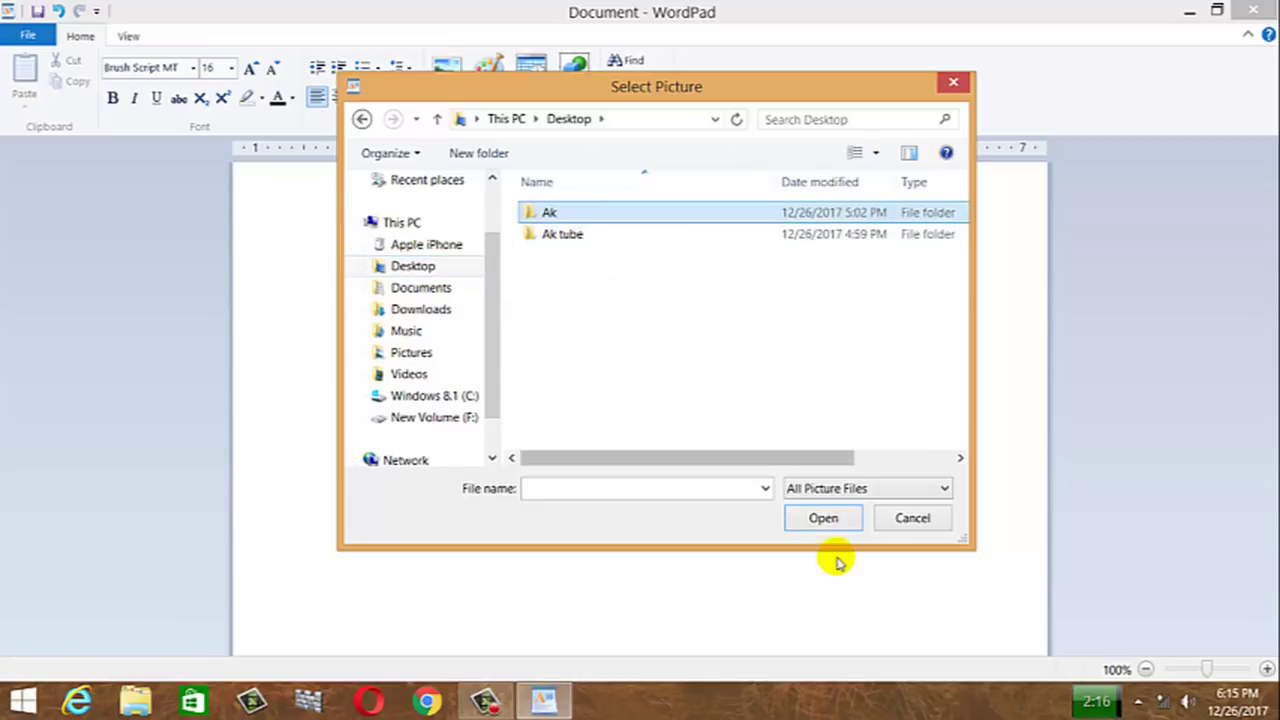
{"action": "left_click", "coordinate": [828, 517]}
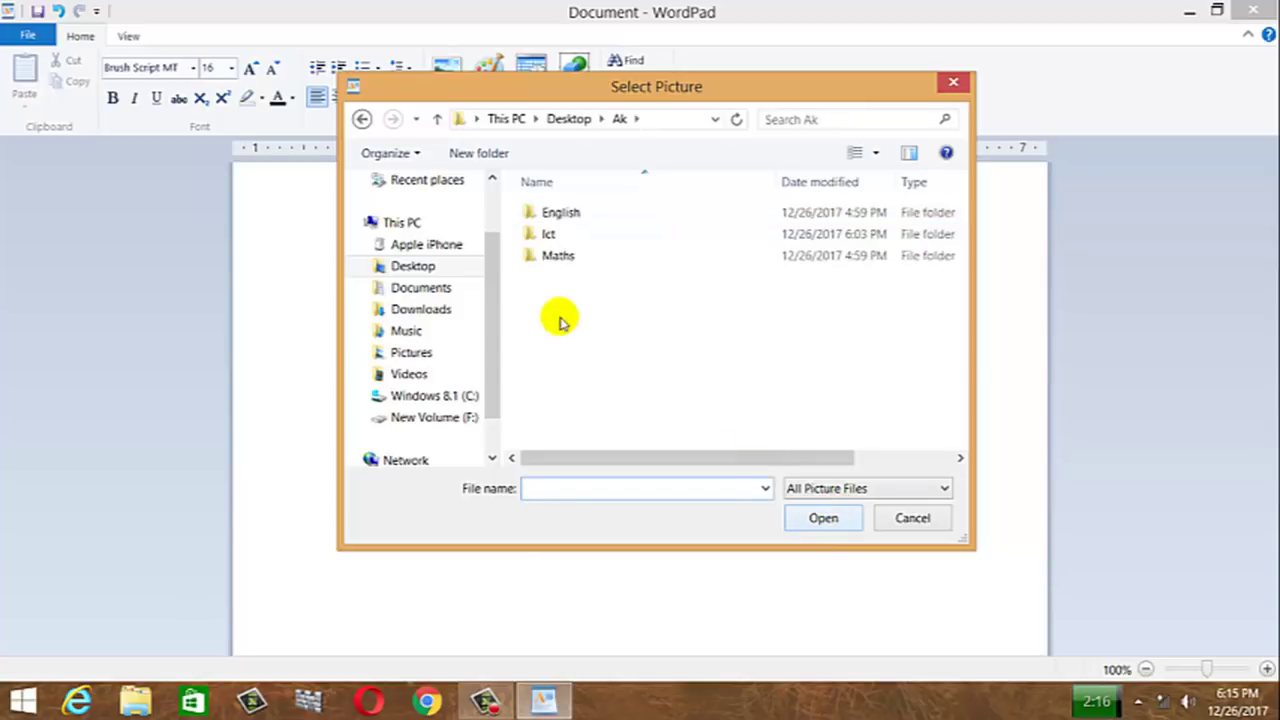
{"action": "left_click", "coordinate": [548, 234]}
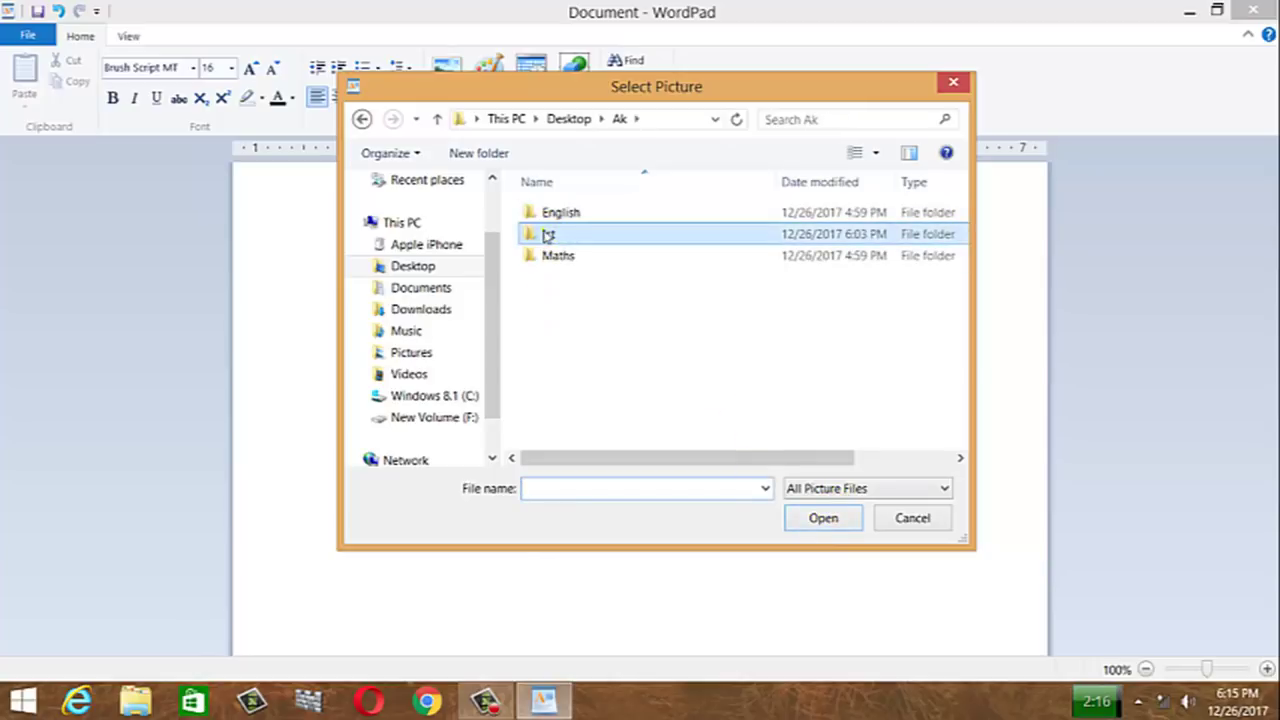
{"action": "left_click", "coordinate": [825, 522]}
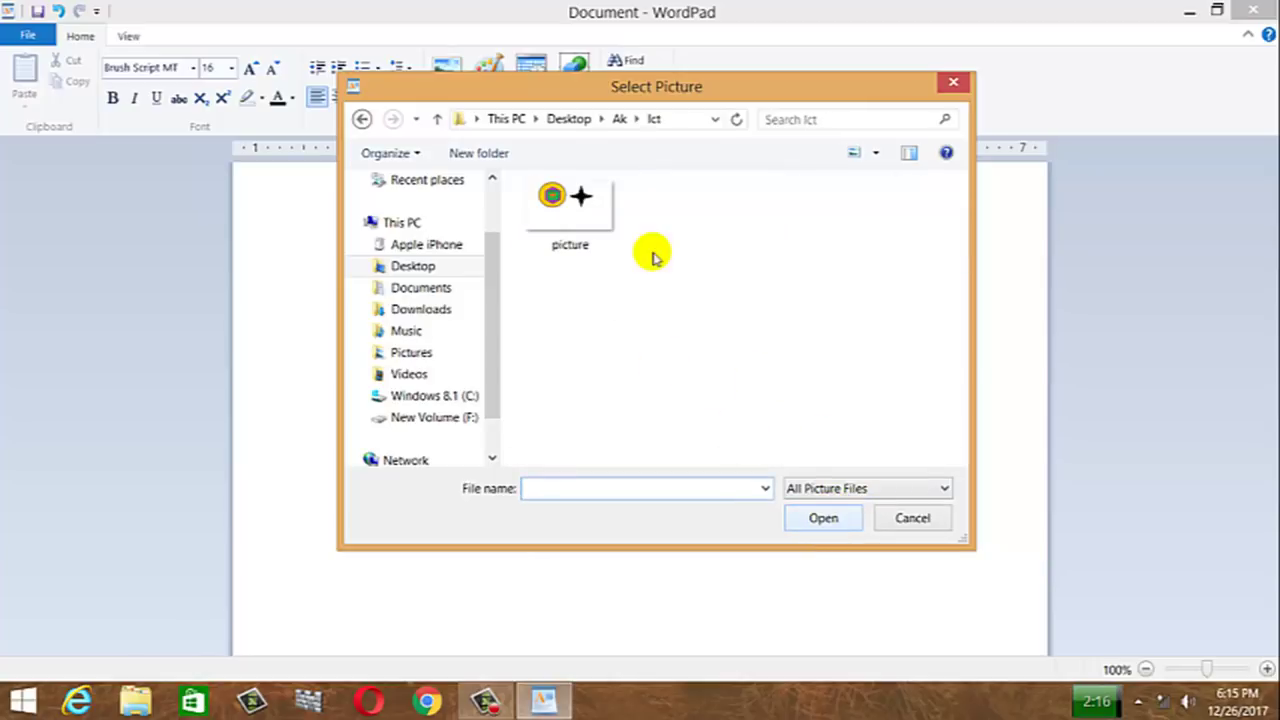
{"action": "left_click", "coordinate": [595, 205]}
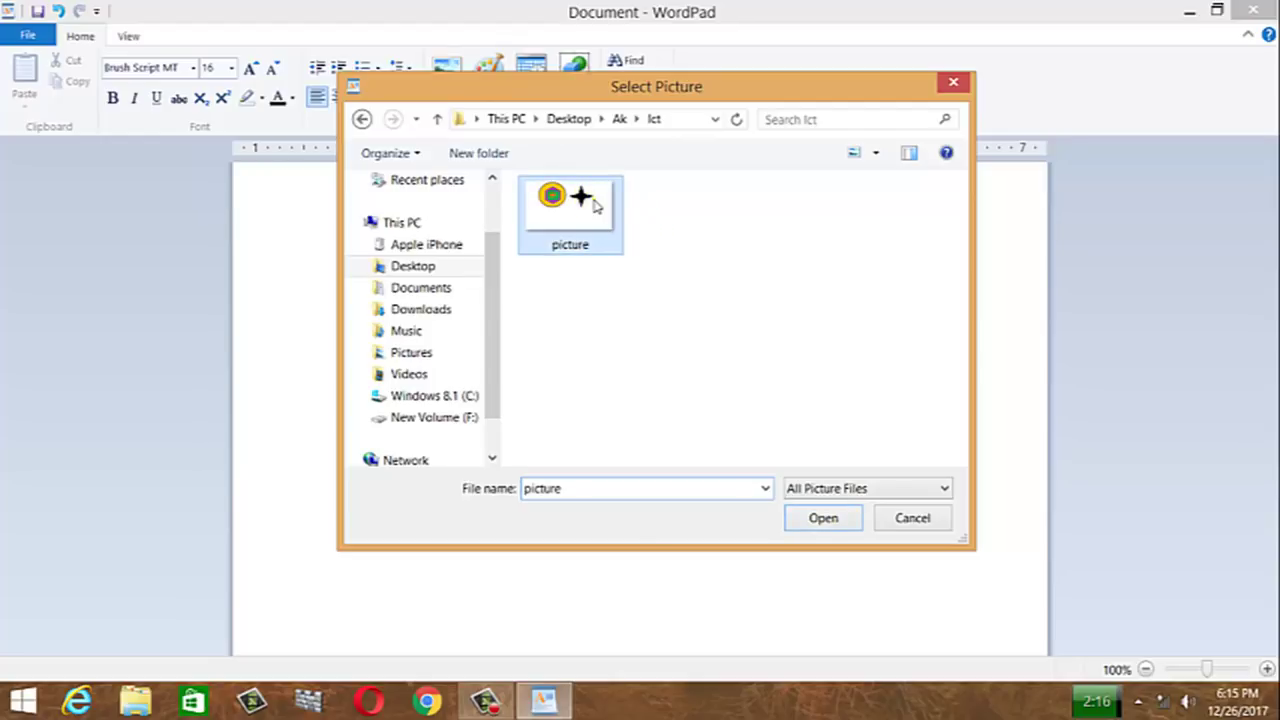
{"action": "left_click", "coordinate": [848, 517]}
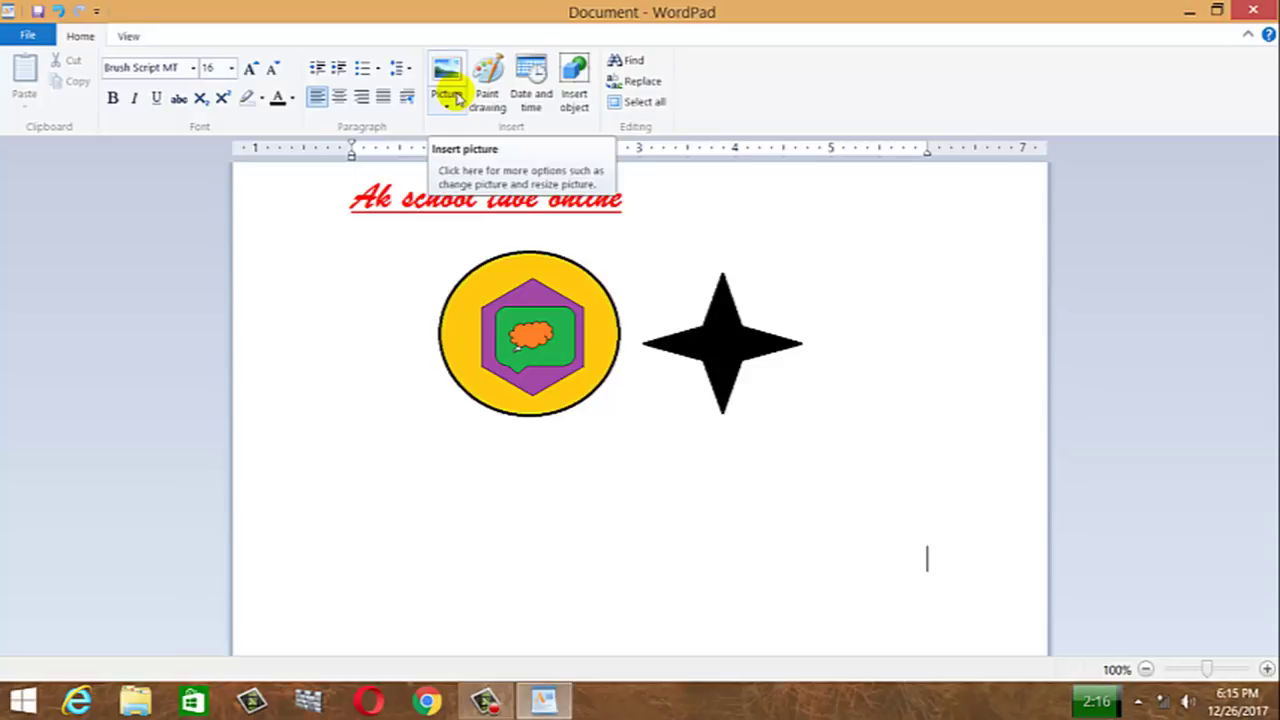
- Insert the date in 17/12/26 format on the line below the picture
{"action": "left_click", "coordinate": [545, 78]}
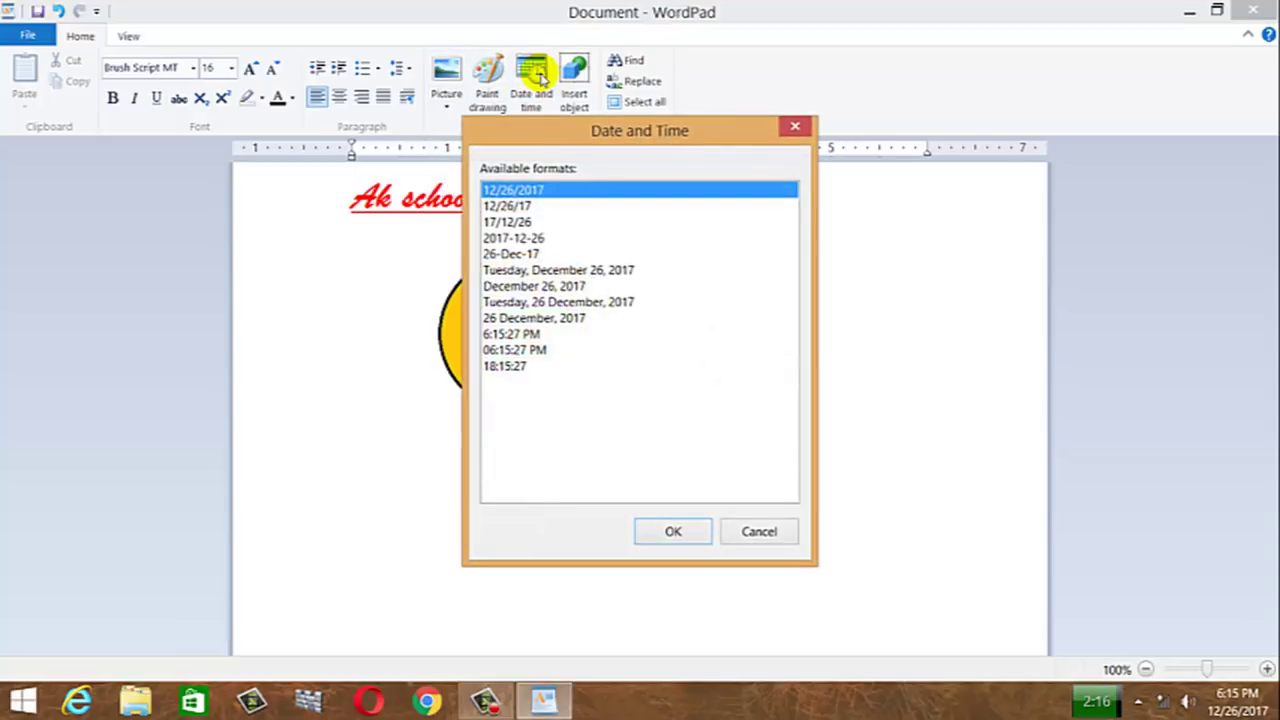
{"action": "left_click", "coordinate": [535, 223]}
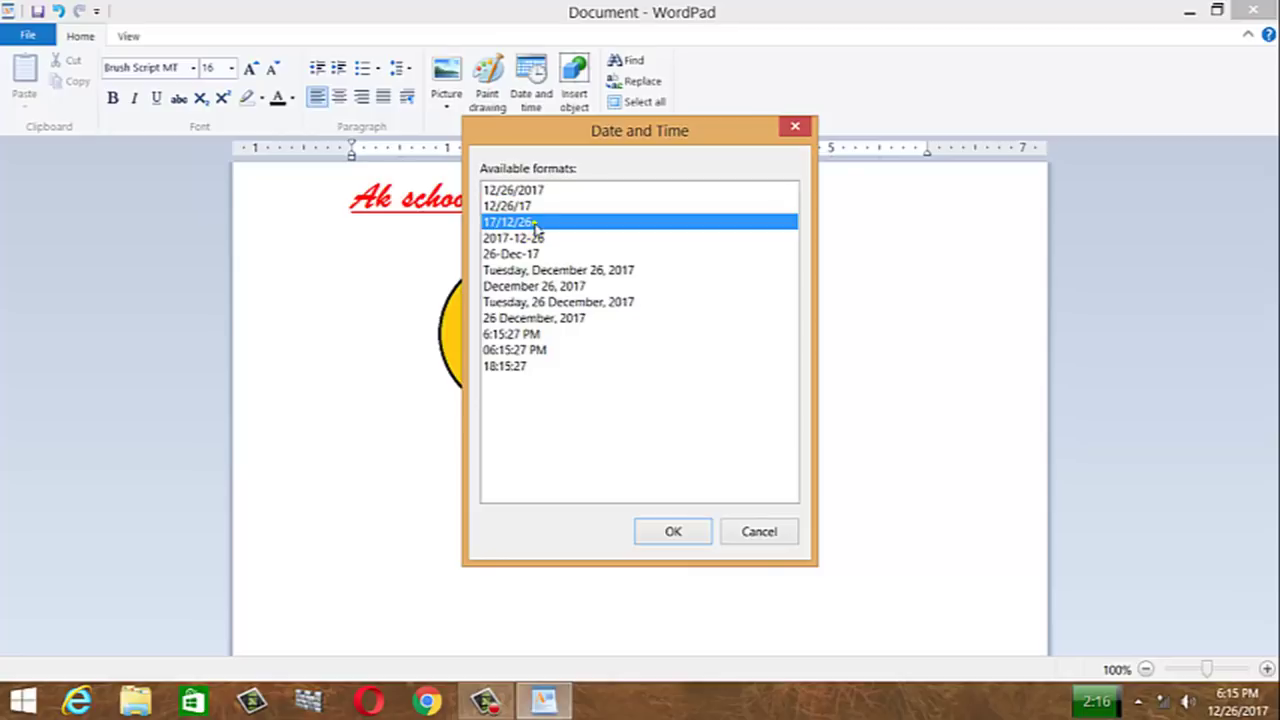
{"action": "left_click", "coordinate": [674, 532]}
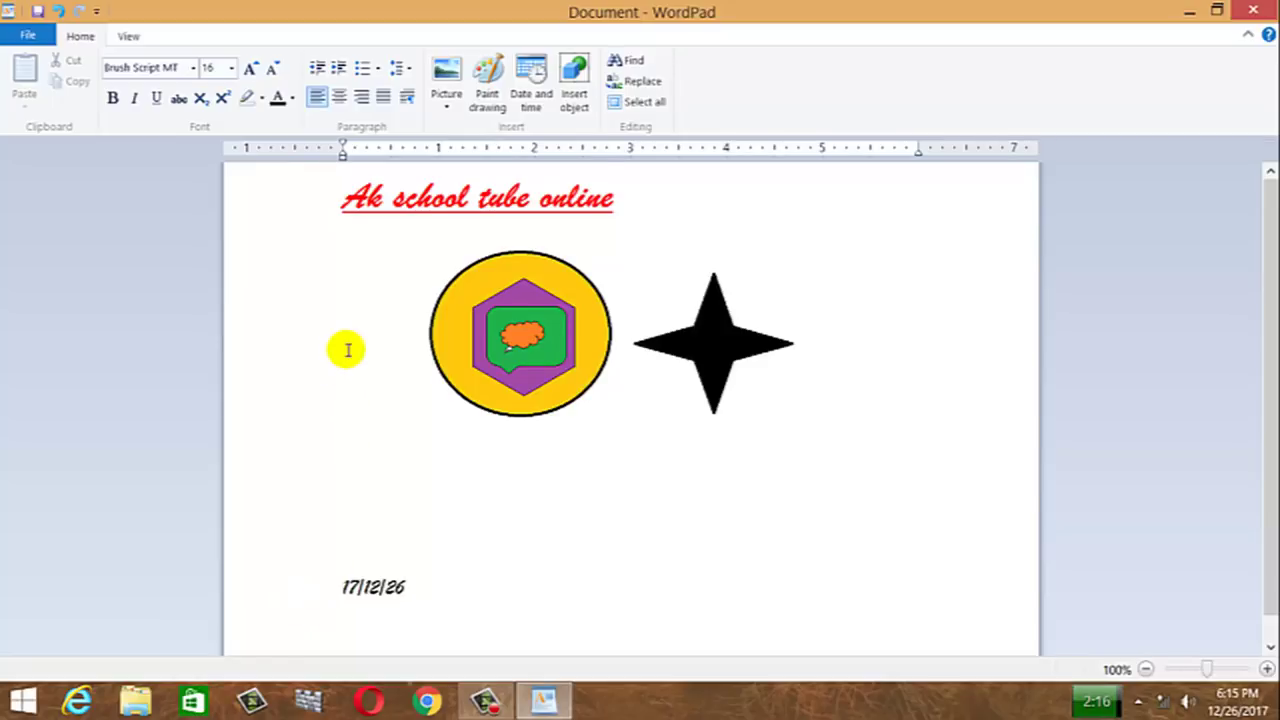
{"action": "scroll", "coordinate": [392, 321], "scroll_direction": "down", "scroll_amount": 1}
{"action": "scroll", "coordinate": [392, 321], "scroll_direction": "up", "scroll_amount": 1}
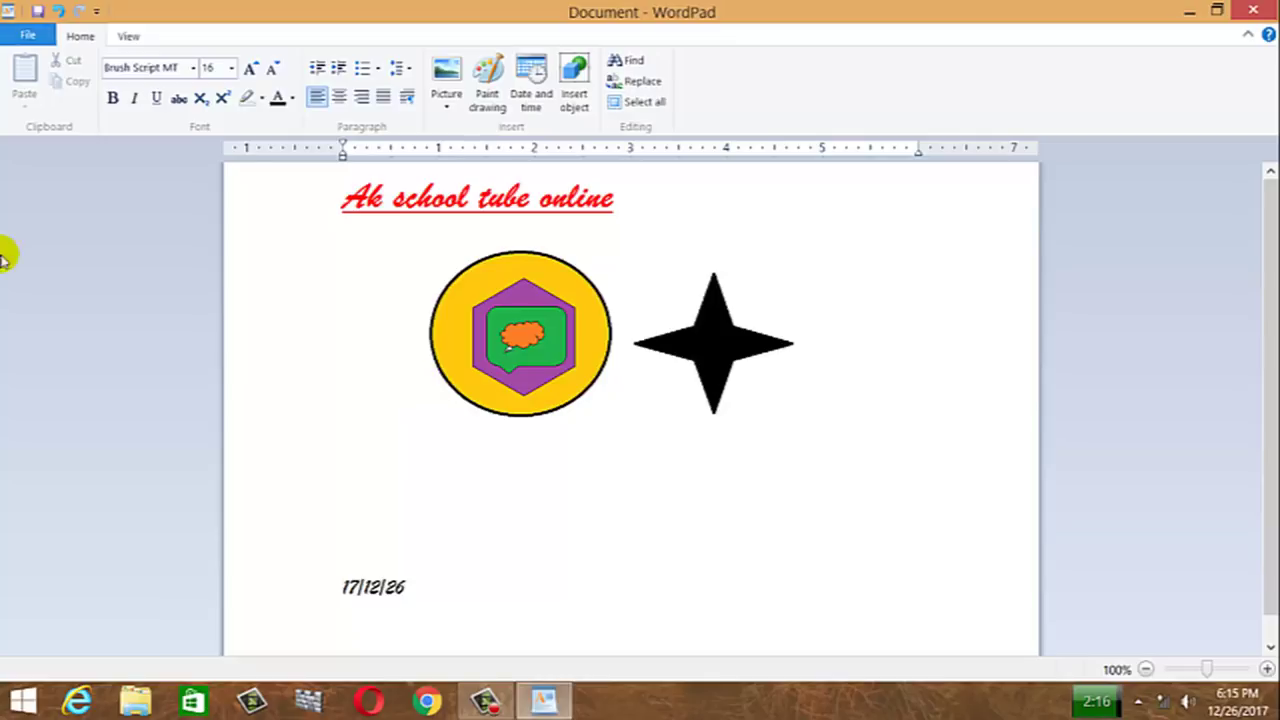
- Use Save as and browse to the Ict folder inside Ak on the Desktop
{"action": "left_click", "coordinate": [24, 38]}
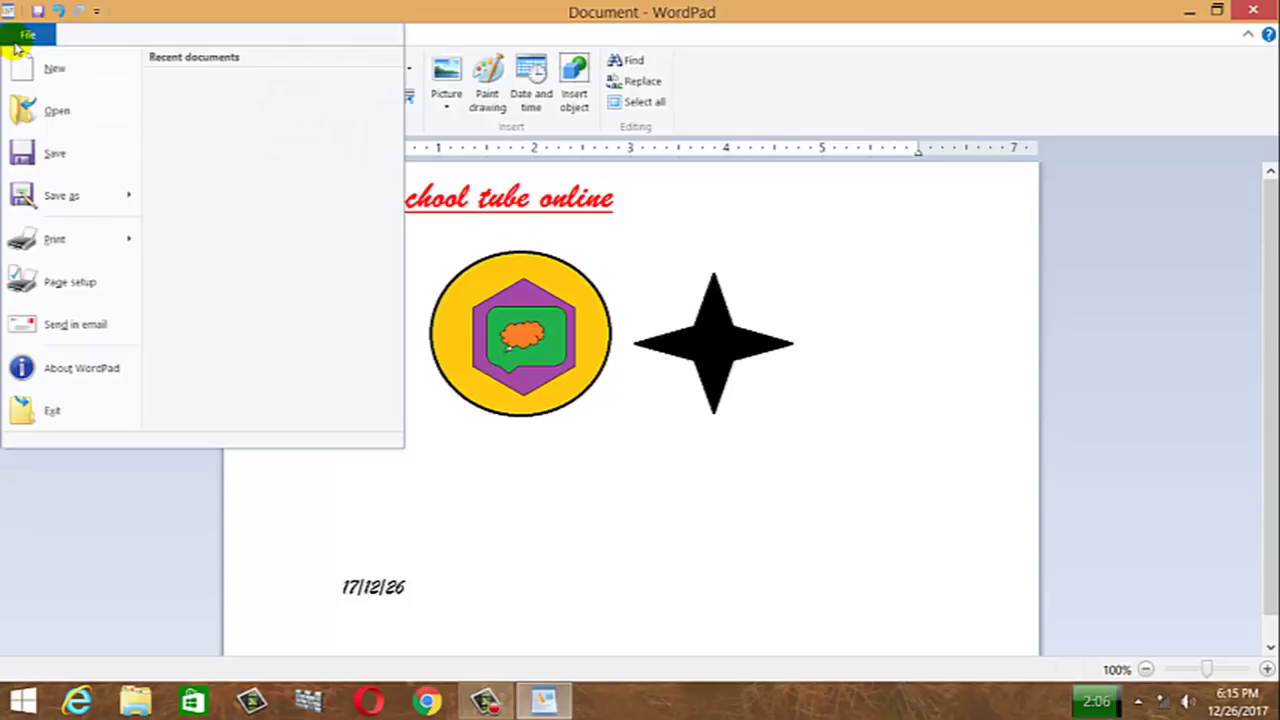
{"action": "mouse_move", "coordinate": [24, 200]}
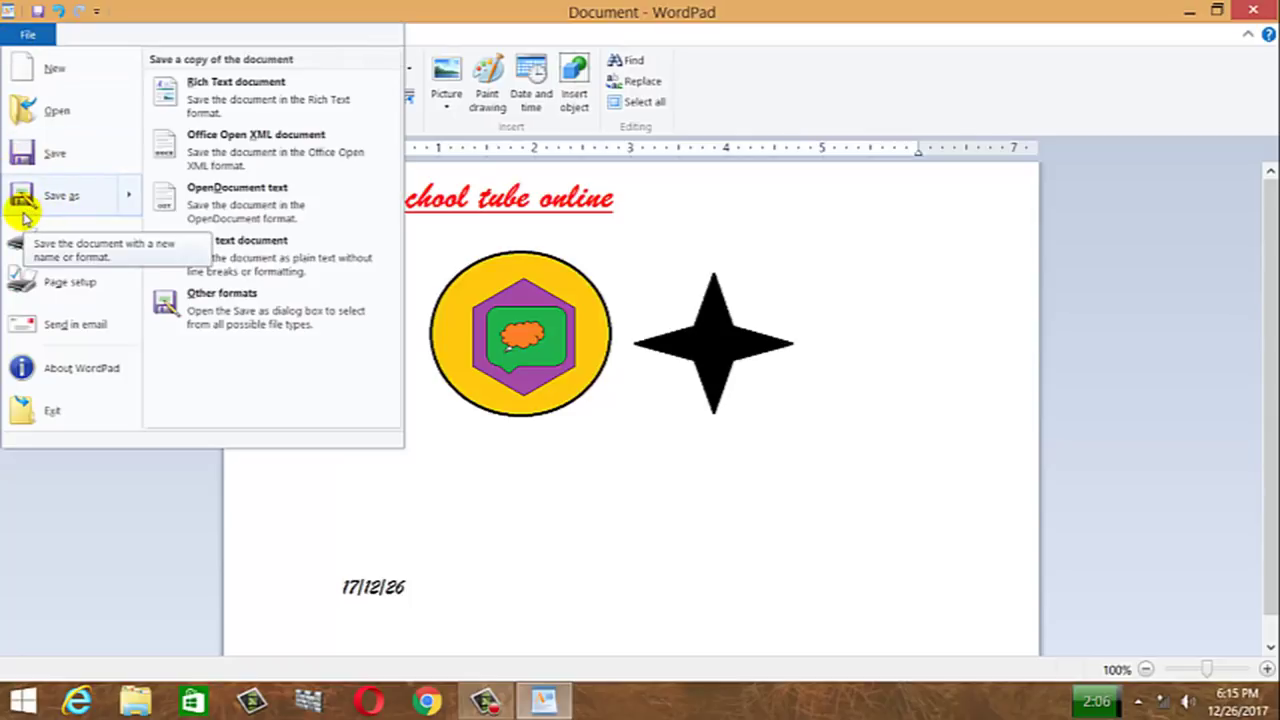
{"action": "left_click", "coordinate": [26, 200]}
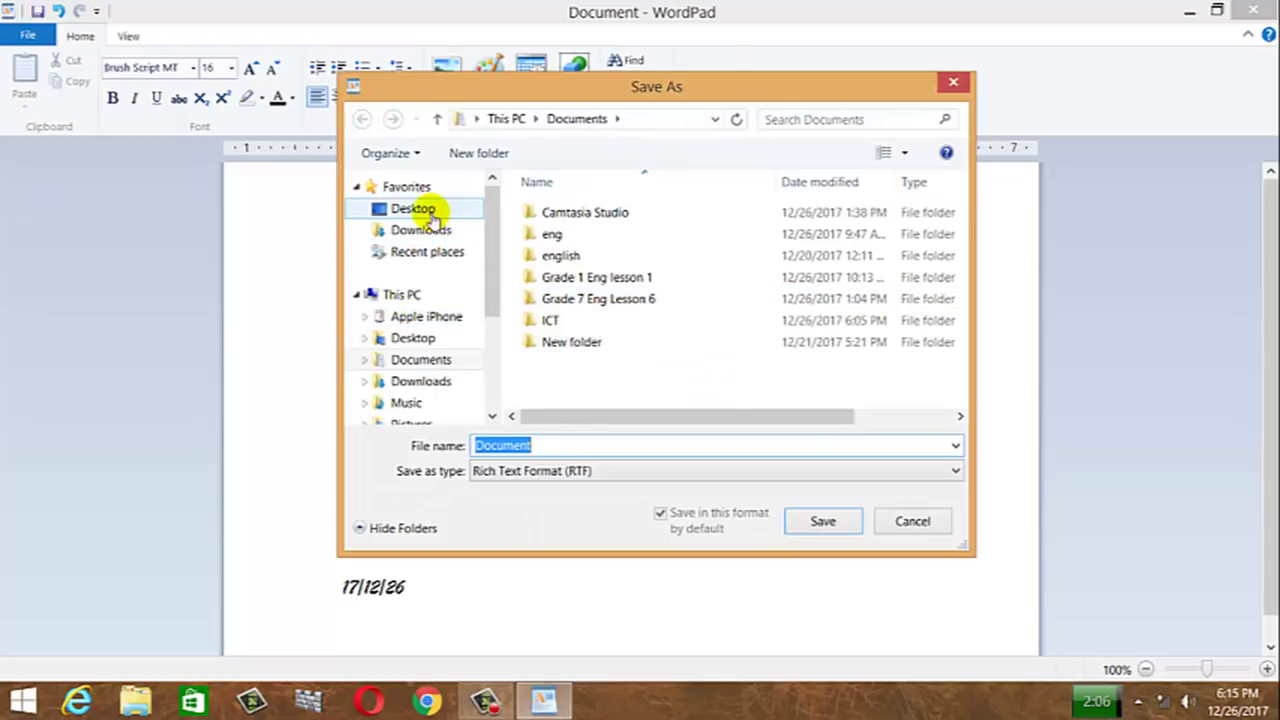
{"action": "left_click", "coordinate": [422, 219]}
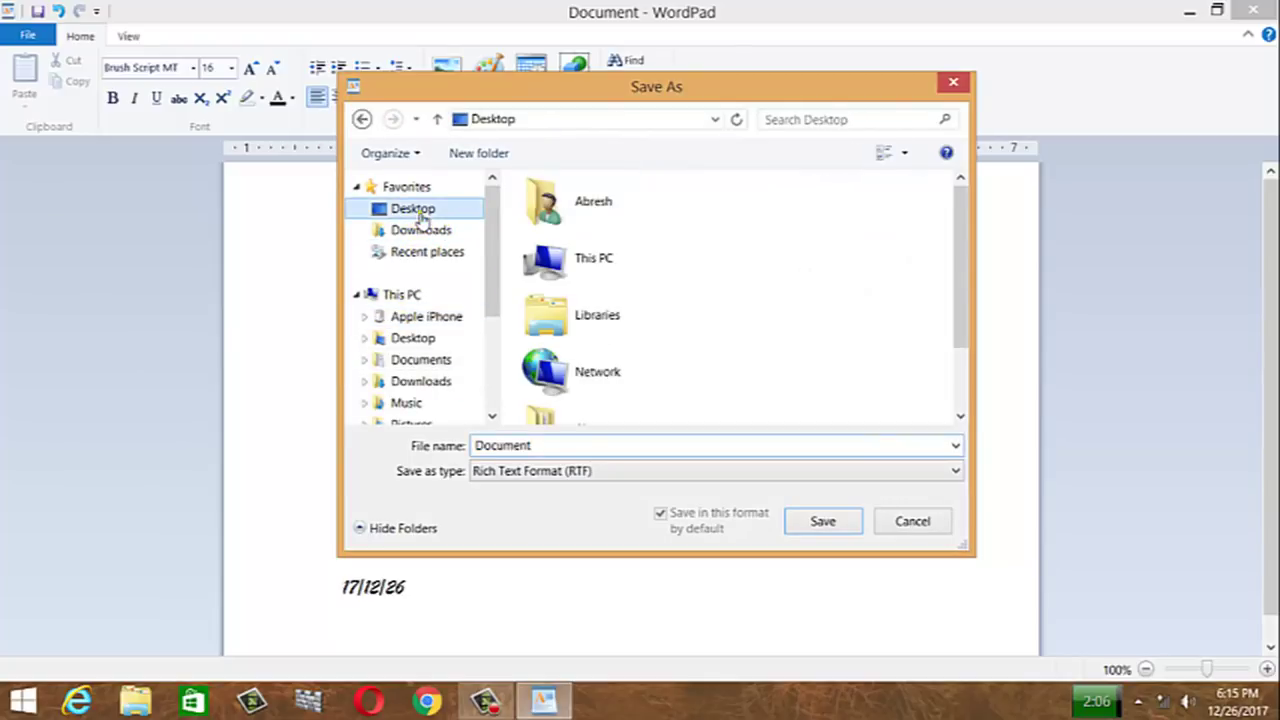
{"action": "left_click", "coordinate": [584, 331]}
{"action": "scroll", "coordinate": [600, 334], "scroll_direction": "down", "scroll_amount": 1}
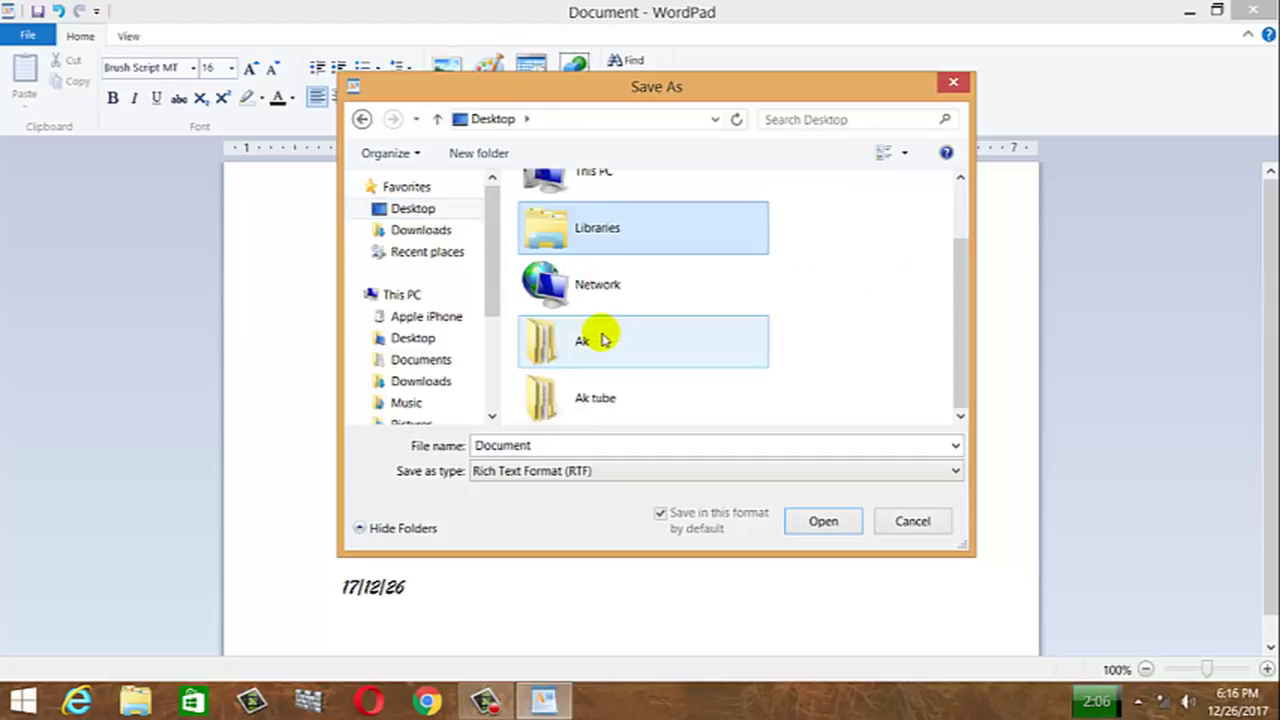
{"action": "left_click", "coordinate": [557, 343]}
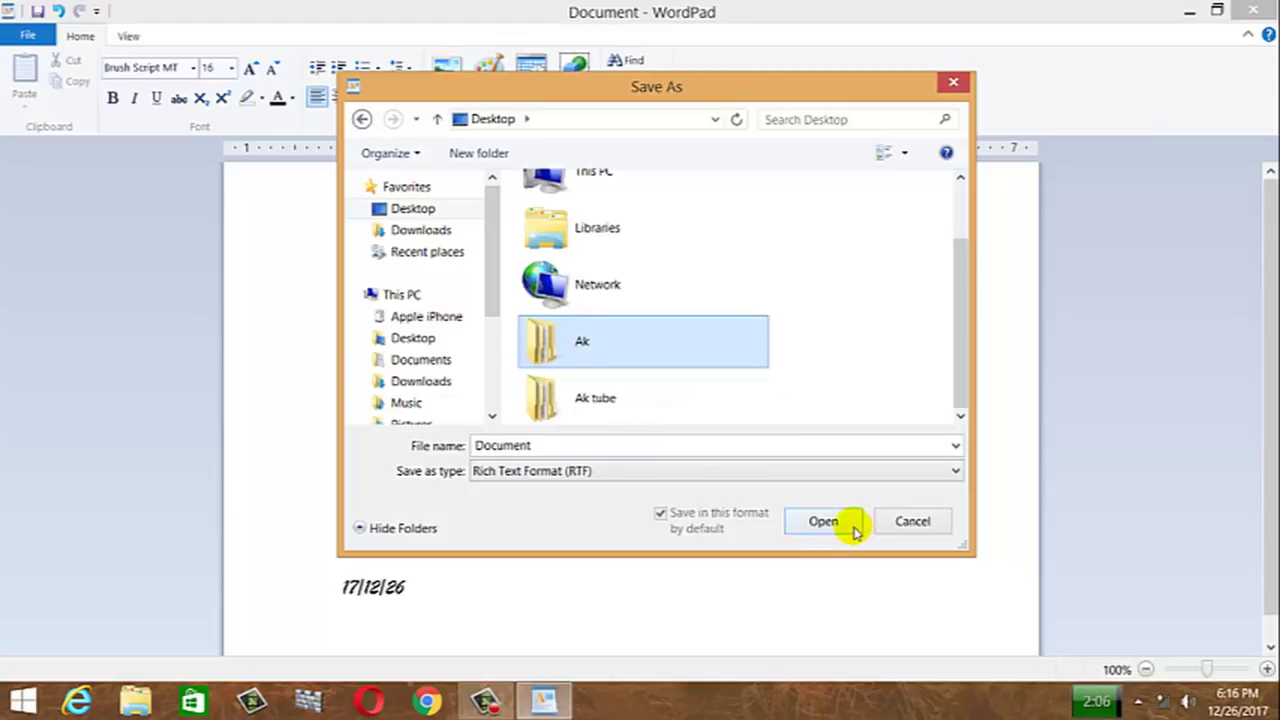
{"action": "left_click", "coordinate": [818, 521]}
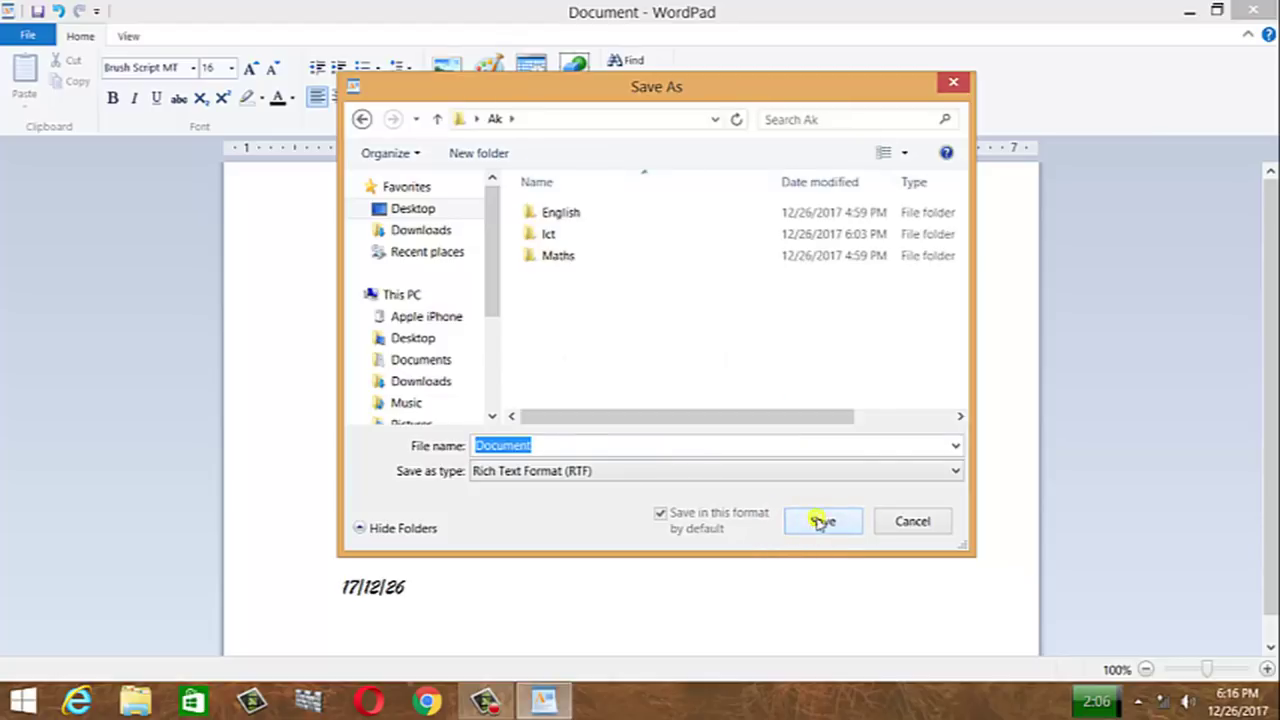
{"action": "left_click", "coordinate": [571, 244]}
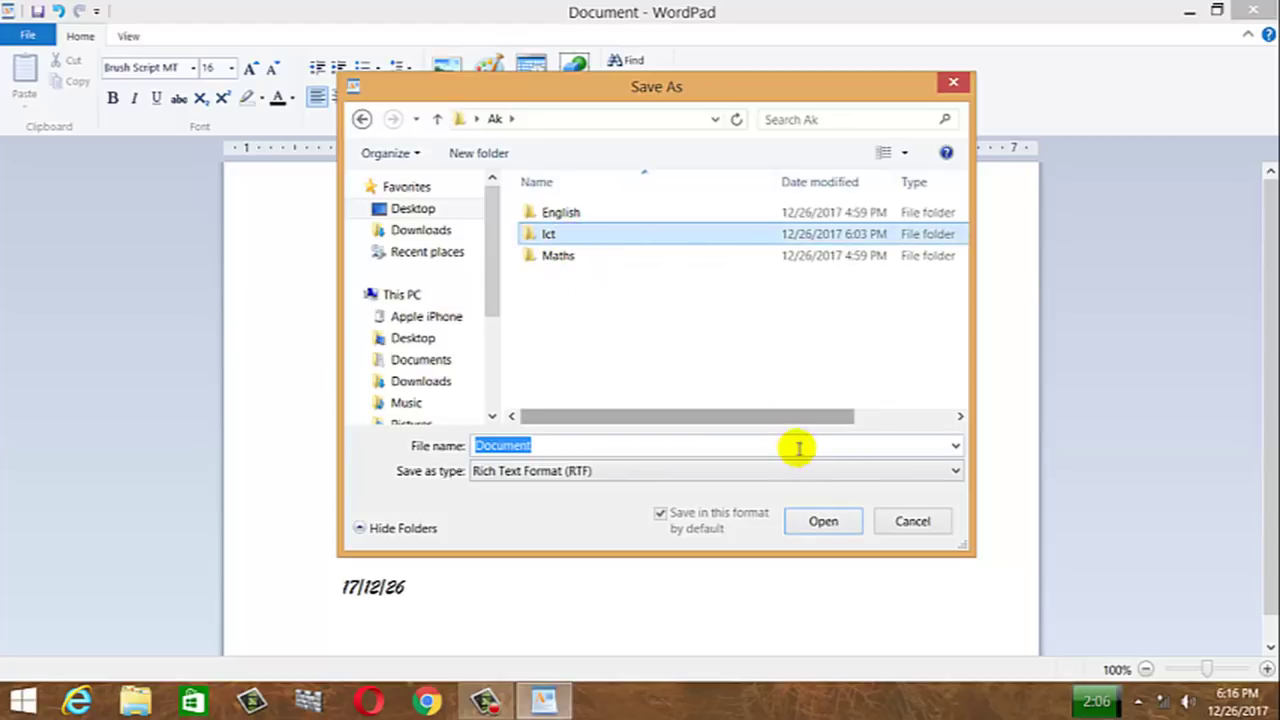
{"action": "left_click", "coordinate": [825, 533]}
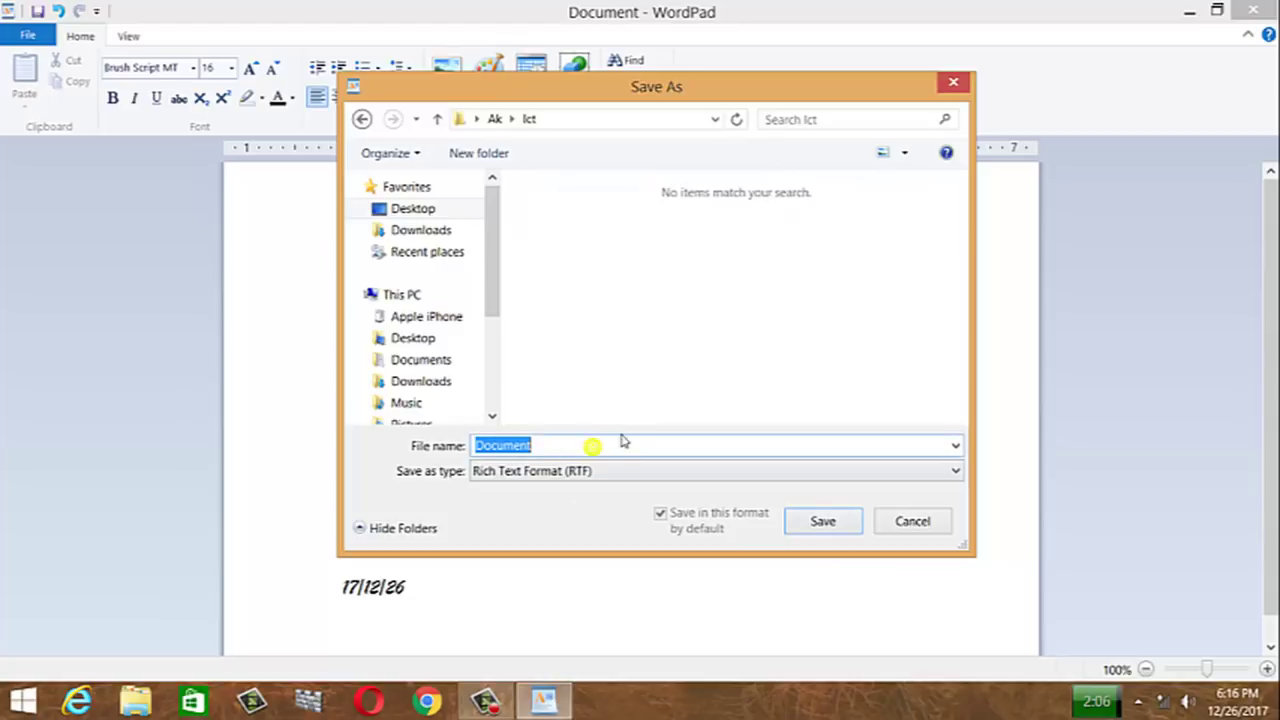
- Save the document as 'practice' and close WordPad
{"action": "key", "text": "BackSpace"}
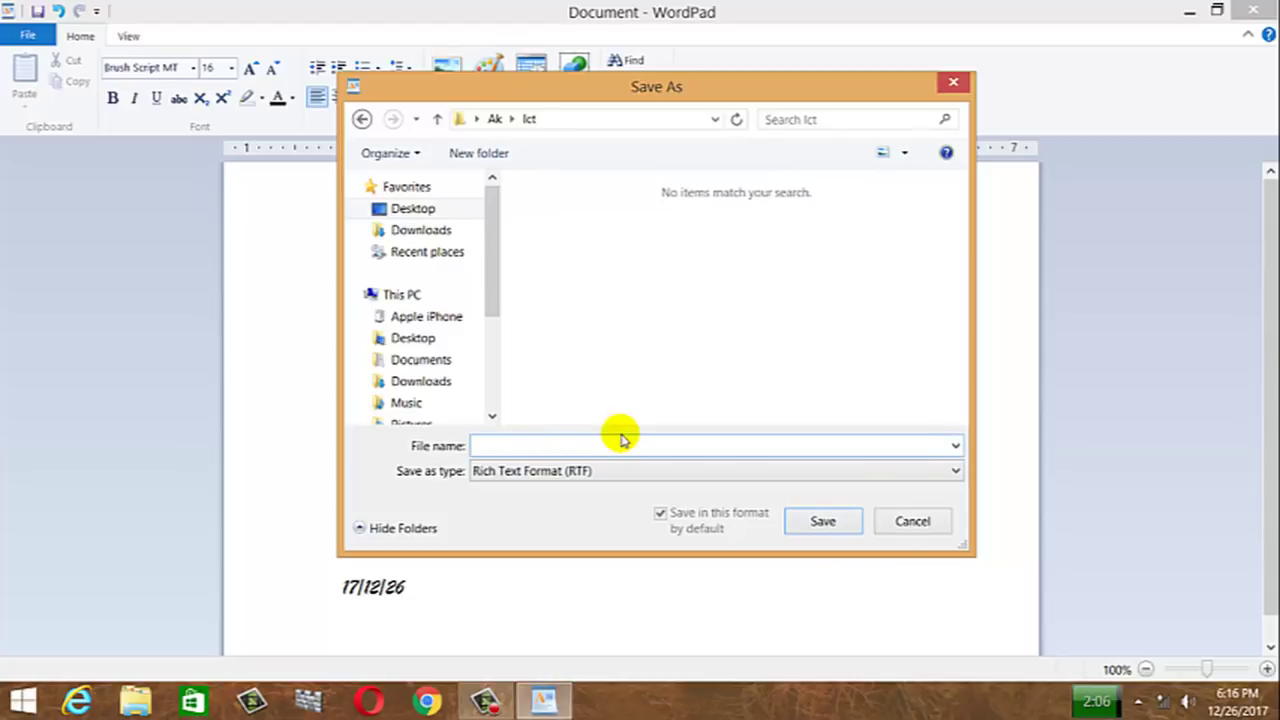
{"action": "type", "text": "p"}
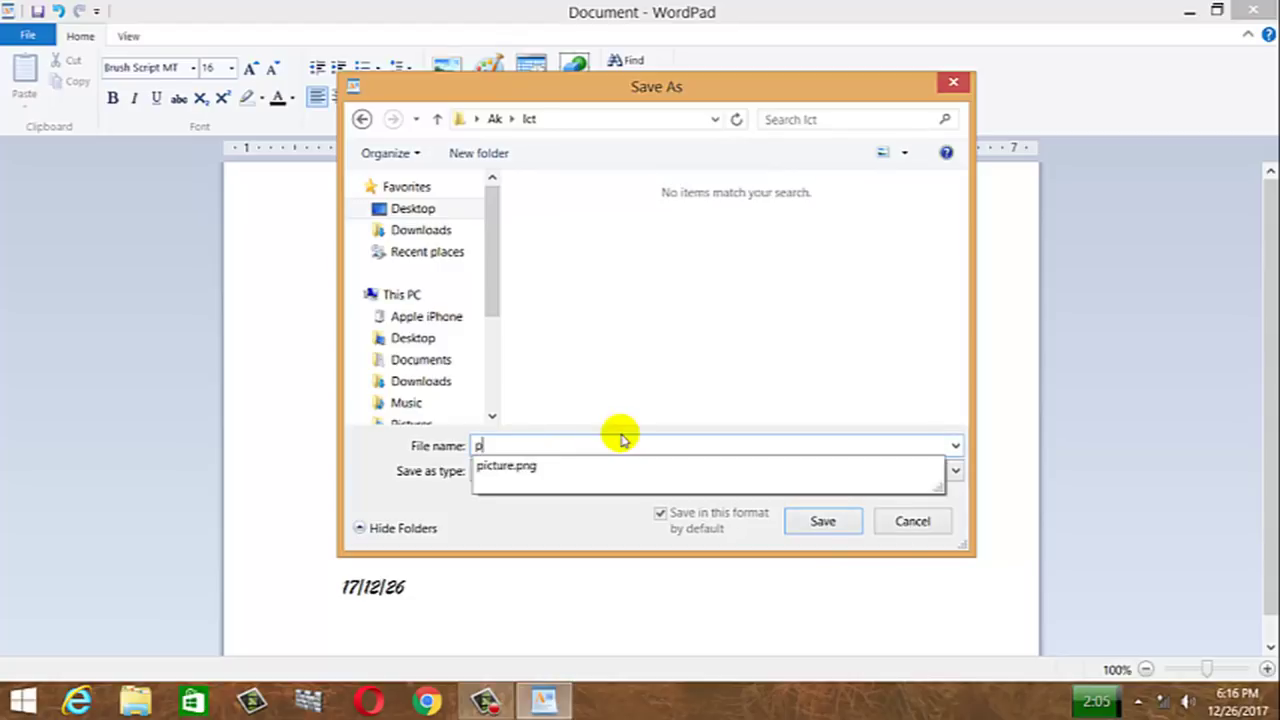
{"action": "type", "text": "ractice"}
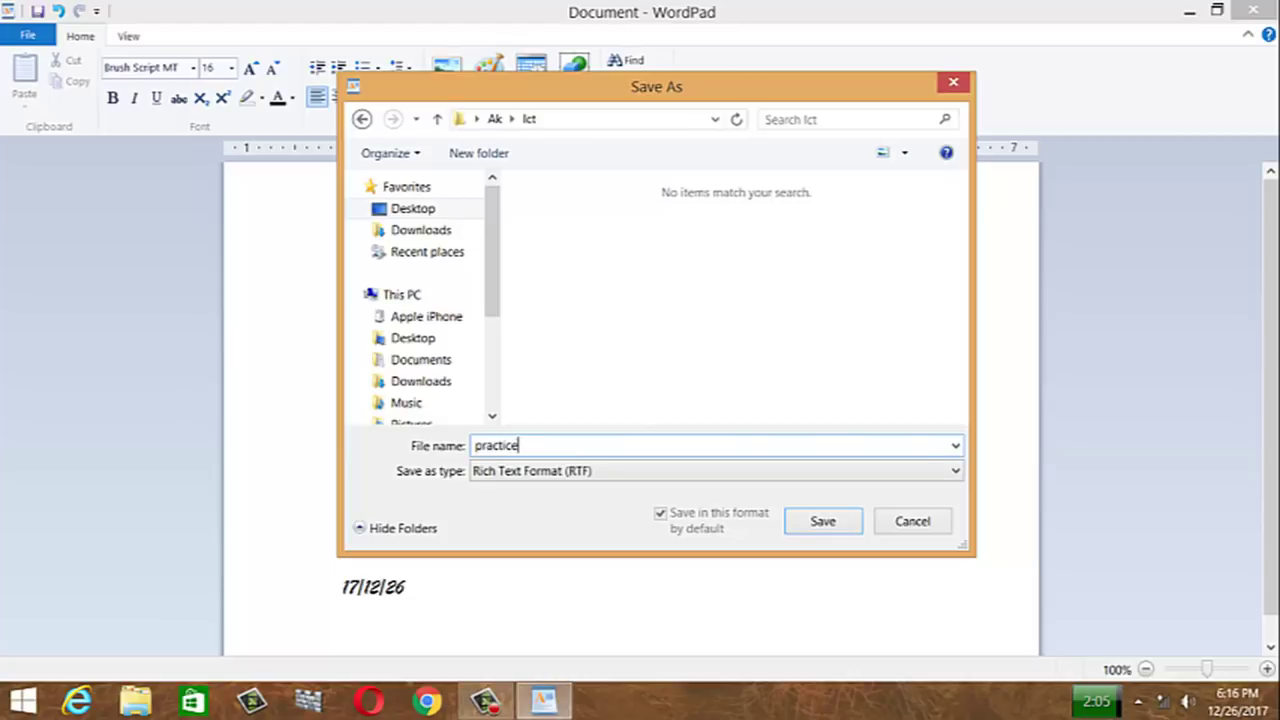
{"action": "left_click", "coordinate": [823, 520]}
{"action": "left_click", "coordinate": [829, 515]}
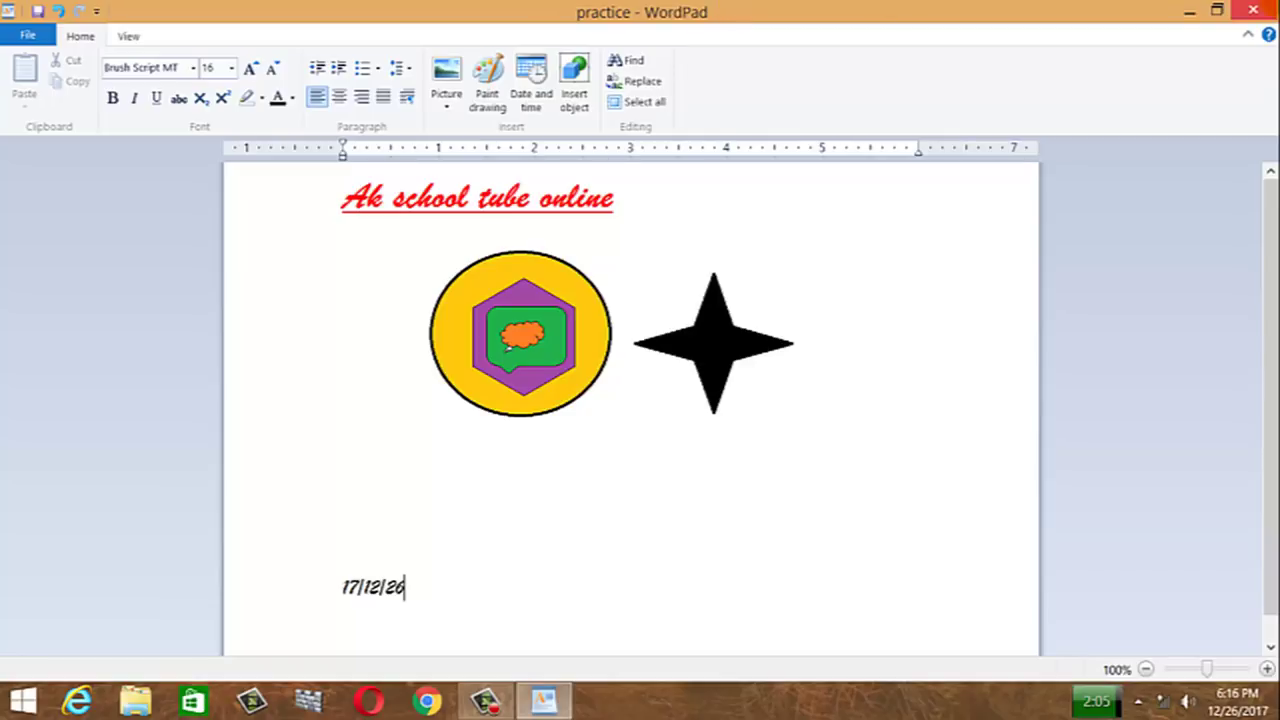
{"action": "left_click", "coordinate": [1241, 8]}
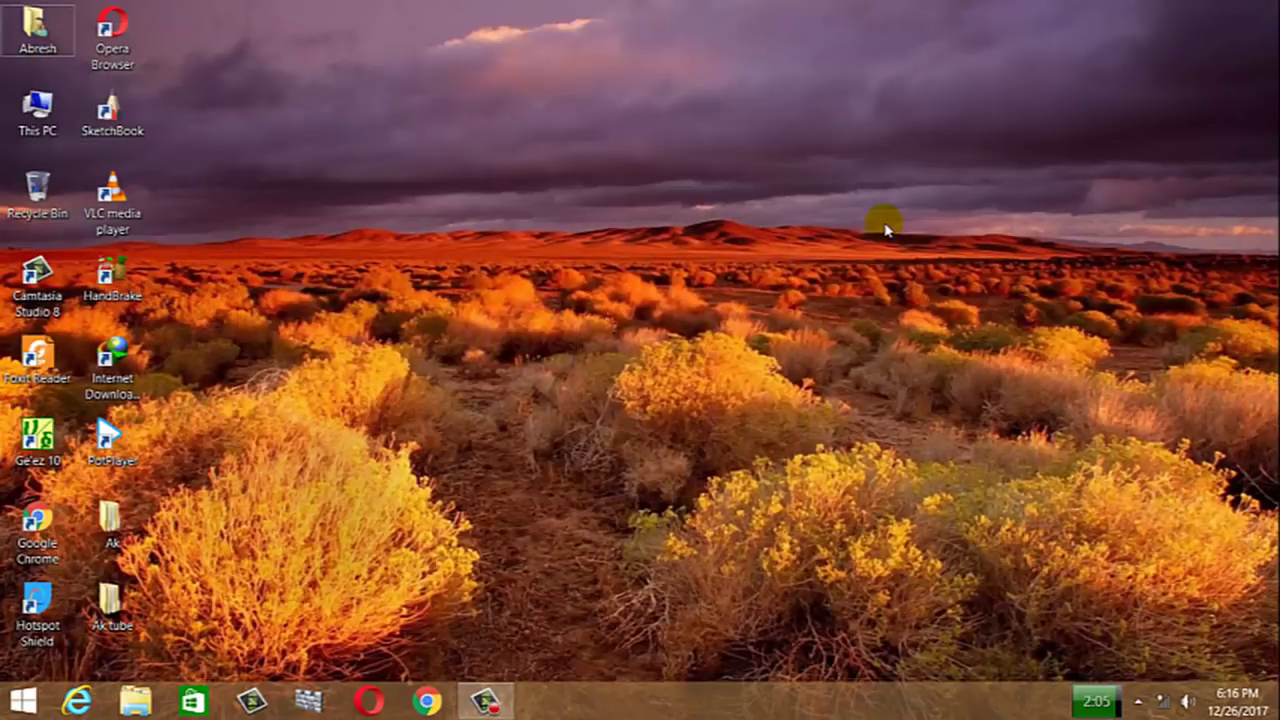
{"action": "right_click", "coordinate": [276, 312]}
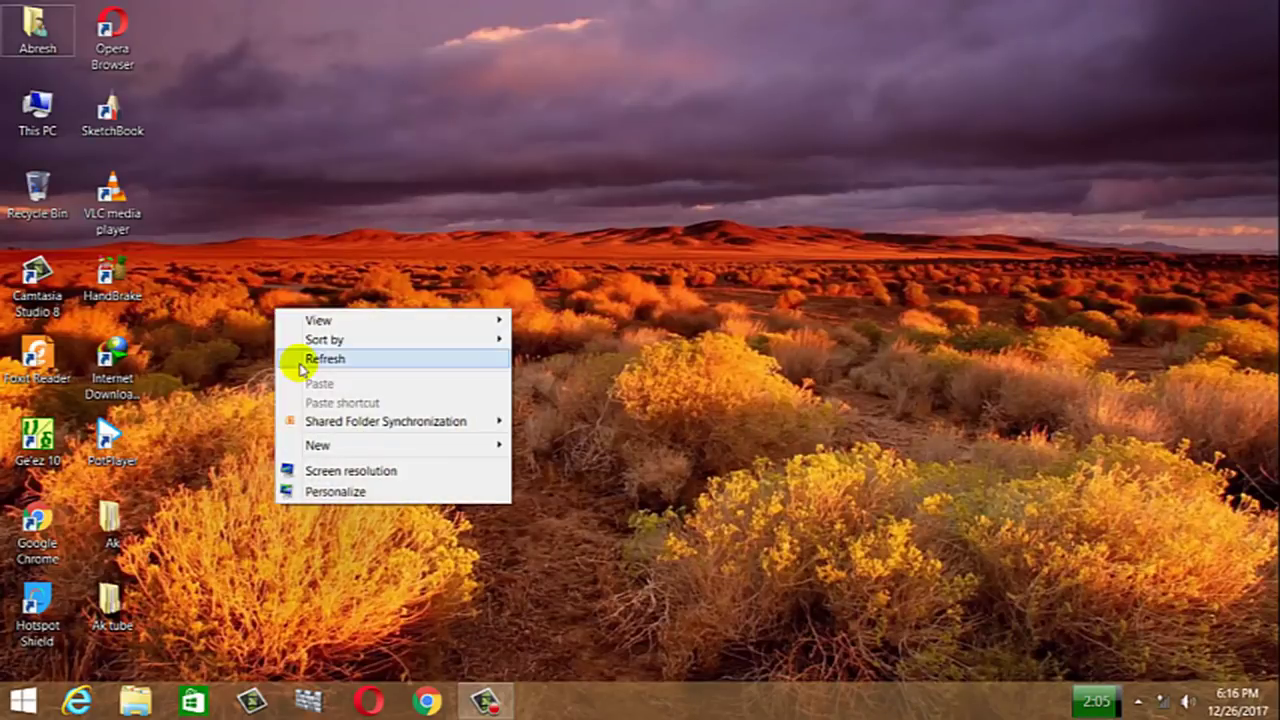
- Refresh the desktop twice from its right-click menu
{"action": "left_click", "coordinate": [301, 366]}
{"action": "right_click", "coordinate": [233, 365]}
{"action": "left_click", "coordinate": [262, 411]}
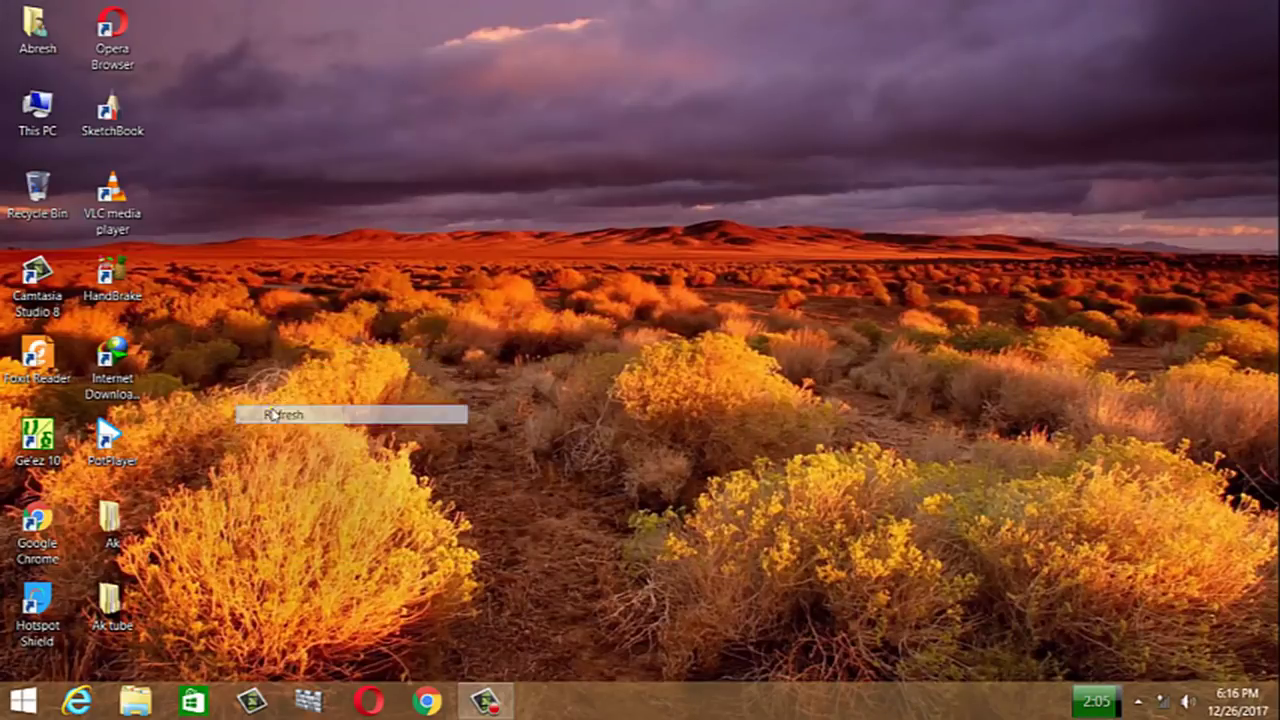
- Open the Ak folder on the desktop in a window, then go into its Ict folder
{"action": "right_click", "coordinate": [104, 536]}
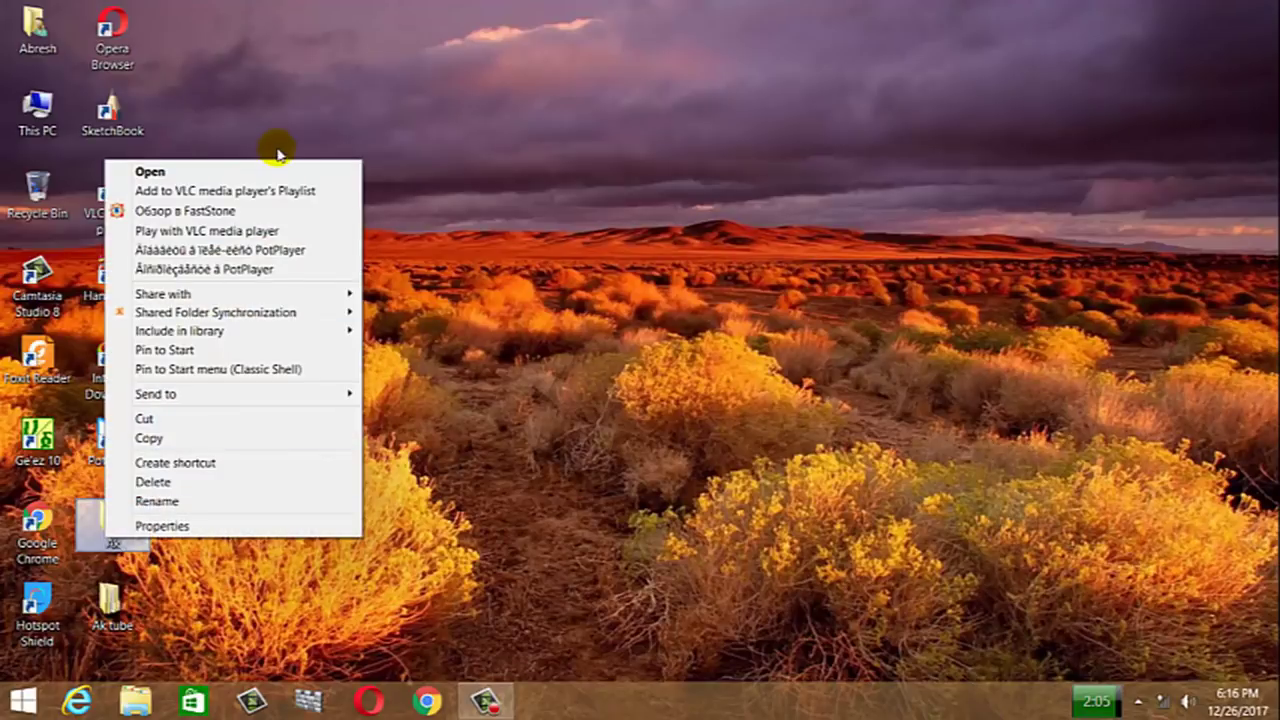
{"action": "left_click", "coordinate": [205, 172]}
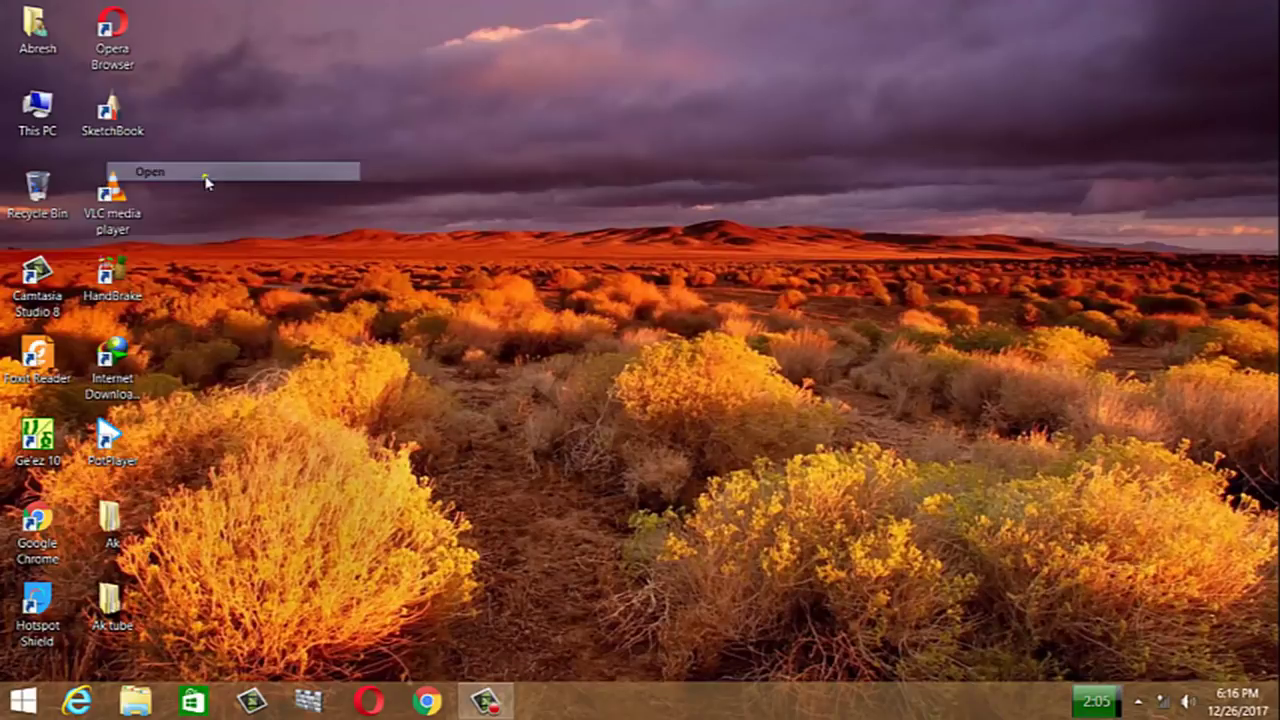
{"action": "right_click", "coordinate": [966, 220]}
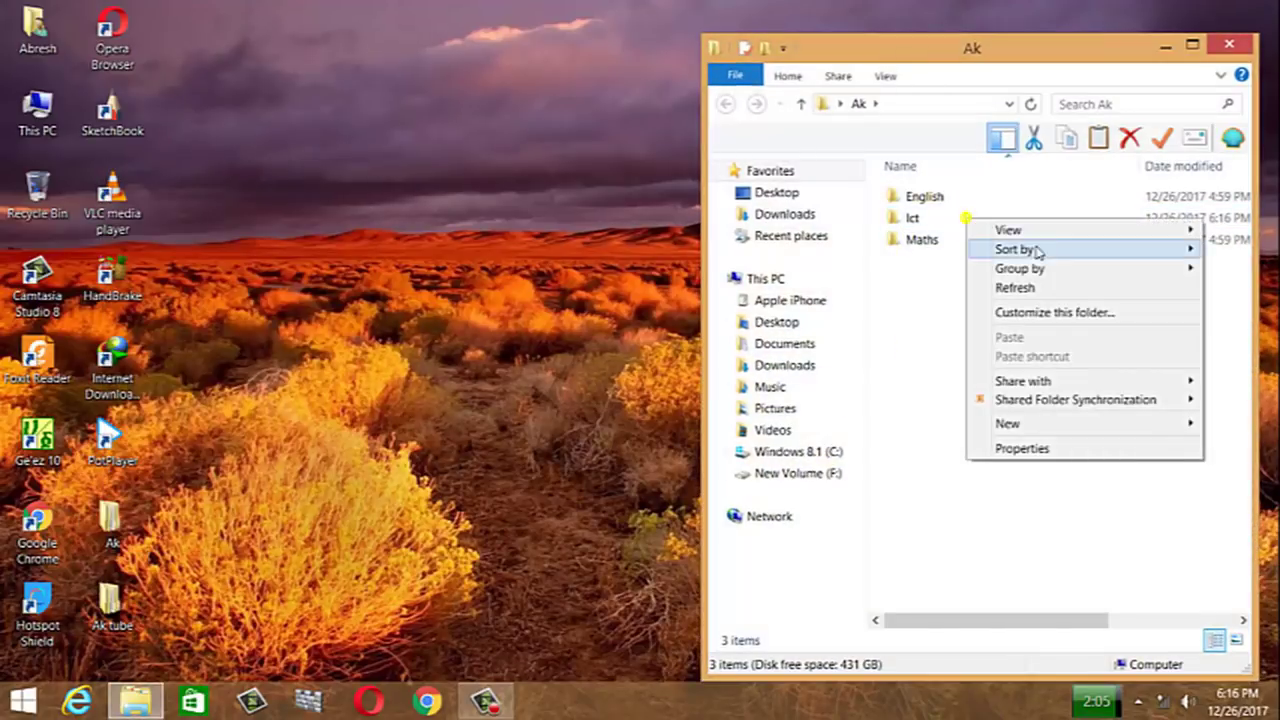
{"action": "double_click", "coordinate": [910, 218]}
- Select the practice file among the Ict files and show its context menu
{"action": "right_click", "coordinate": [894, 214]}
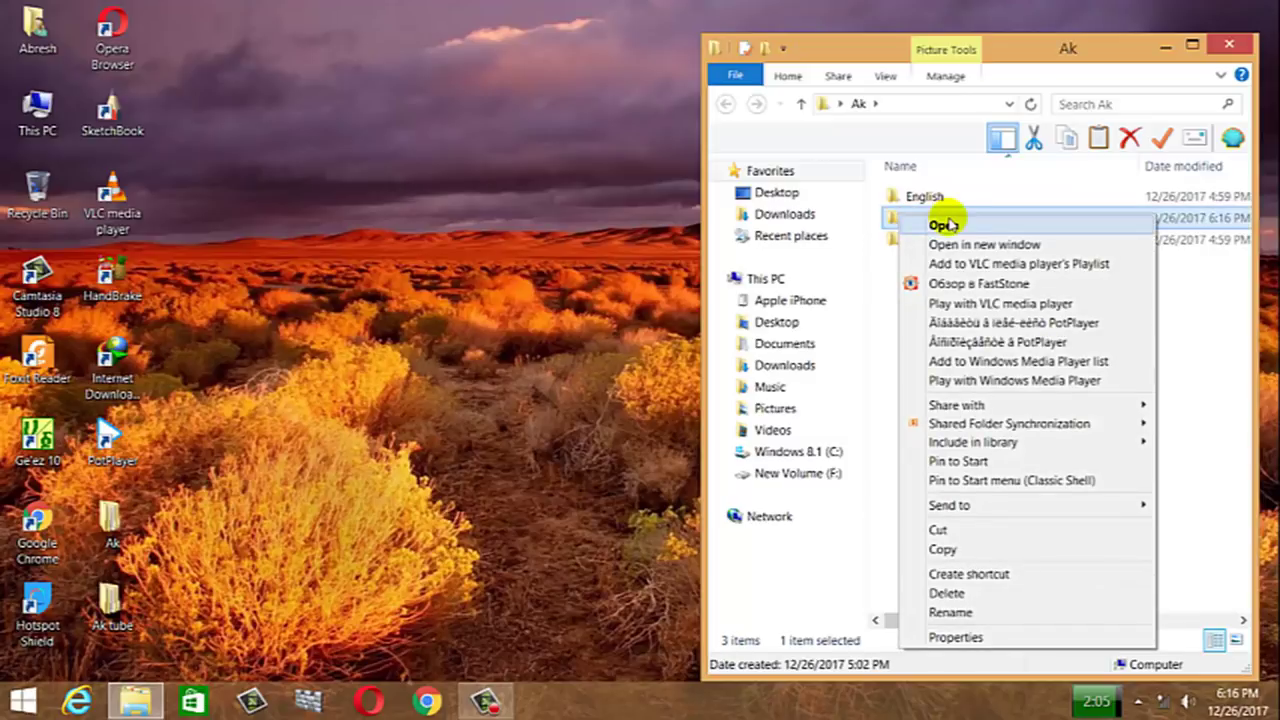
{"action": "left_click", "coordinate": [950, 216]}
{"action": "left_click_drag", "start_coordinate": [950, 222], "coordinate": [886, 229]}
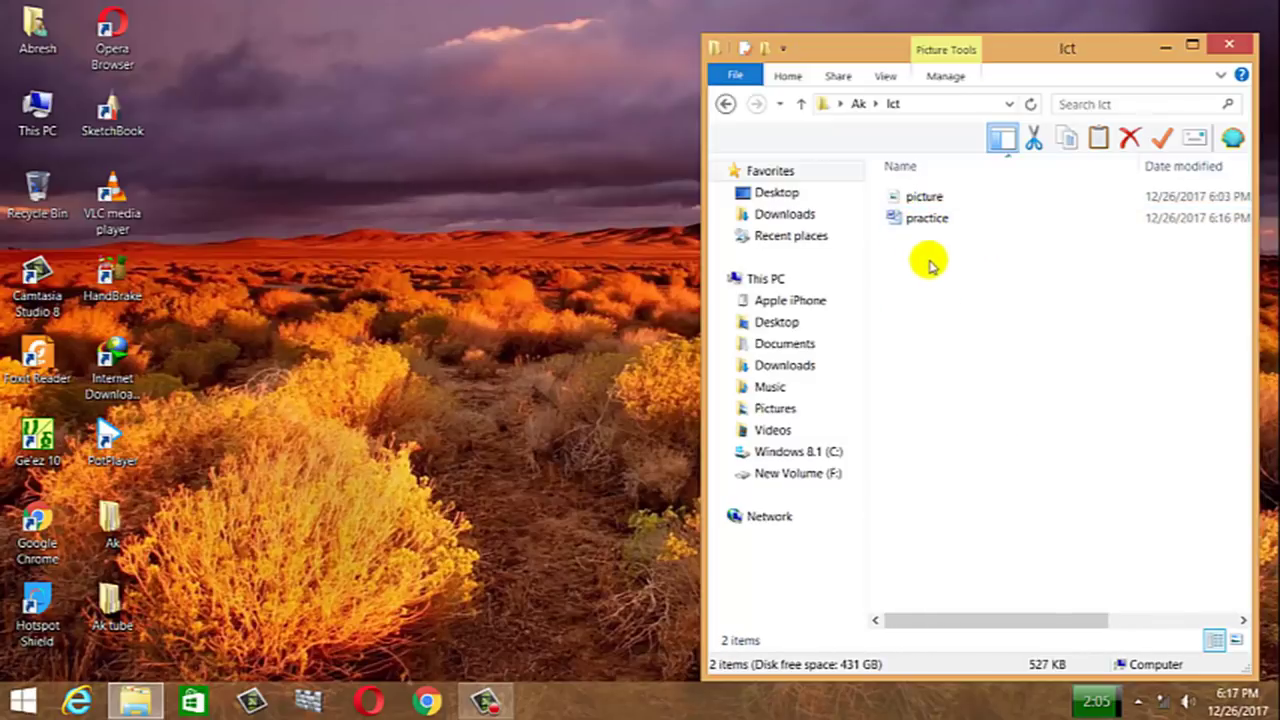
{"action": "left_click", "coordinate": [929, 198]}
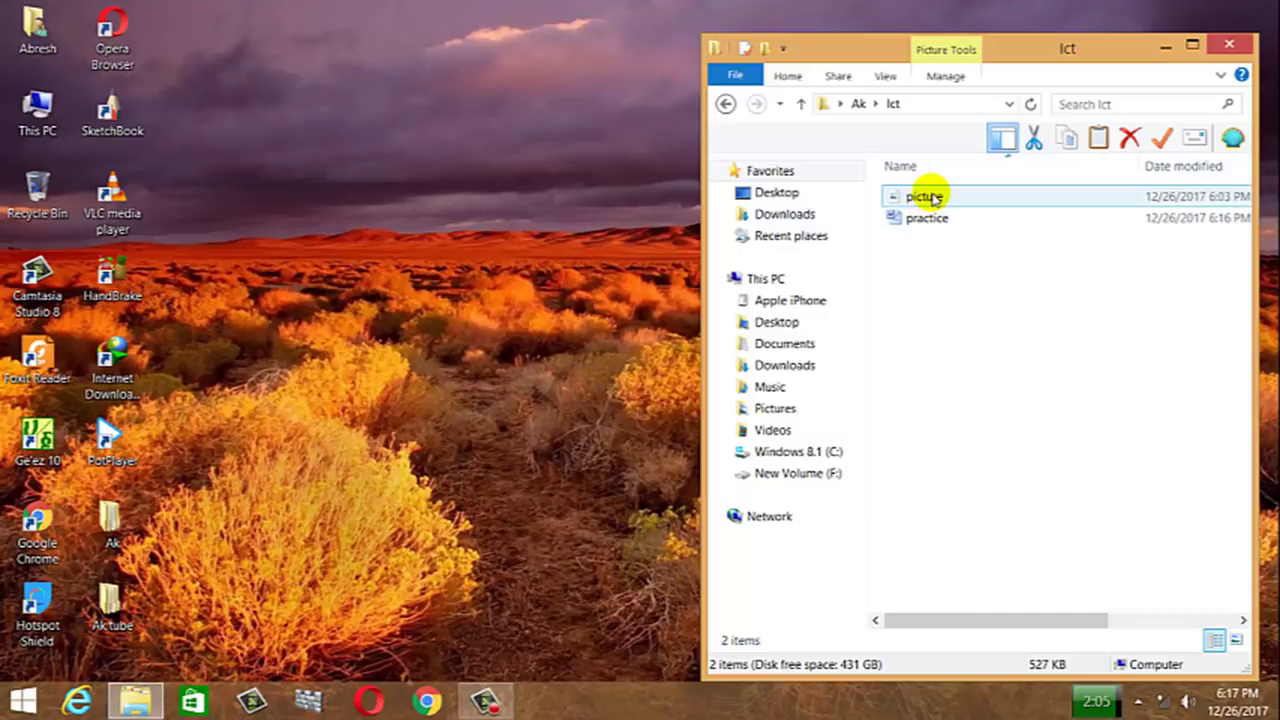
{"action": "right_click", "coordinate": [908, 218]}
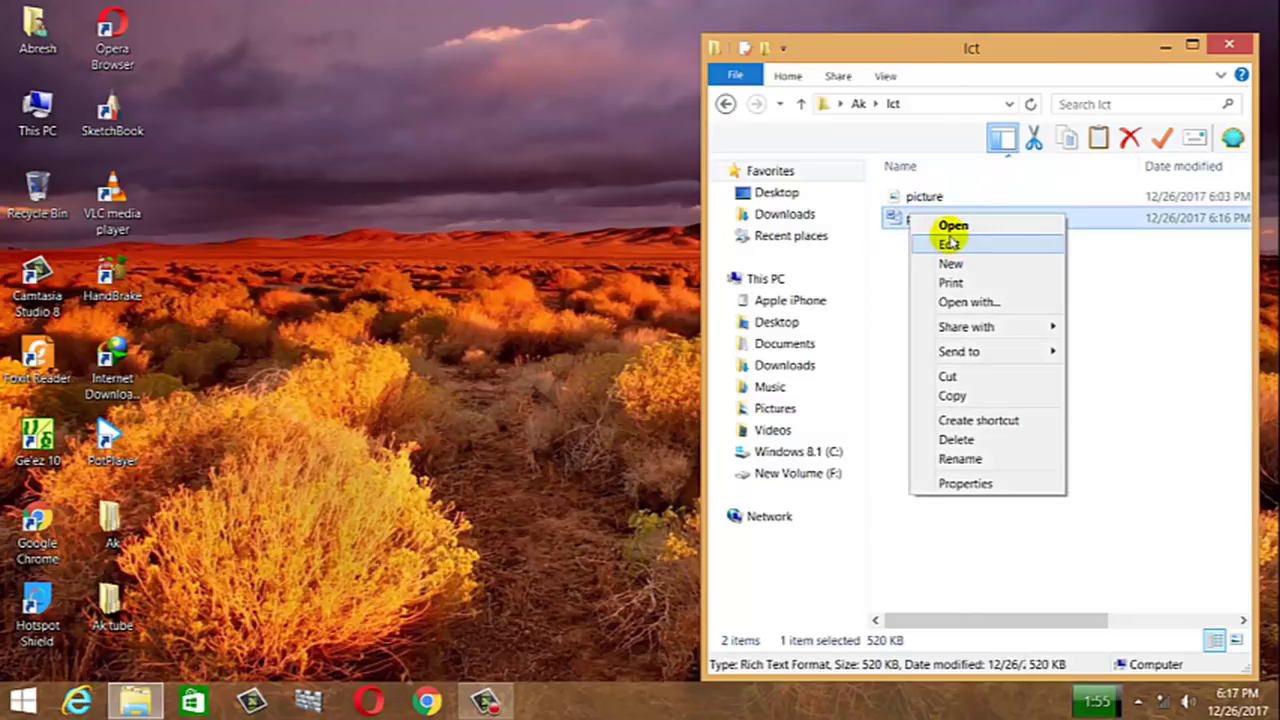
{"action": "left_click", "coordinate": [945, 225]}
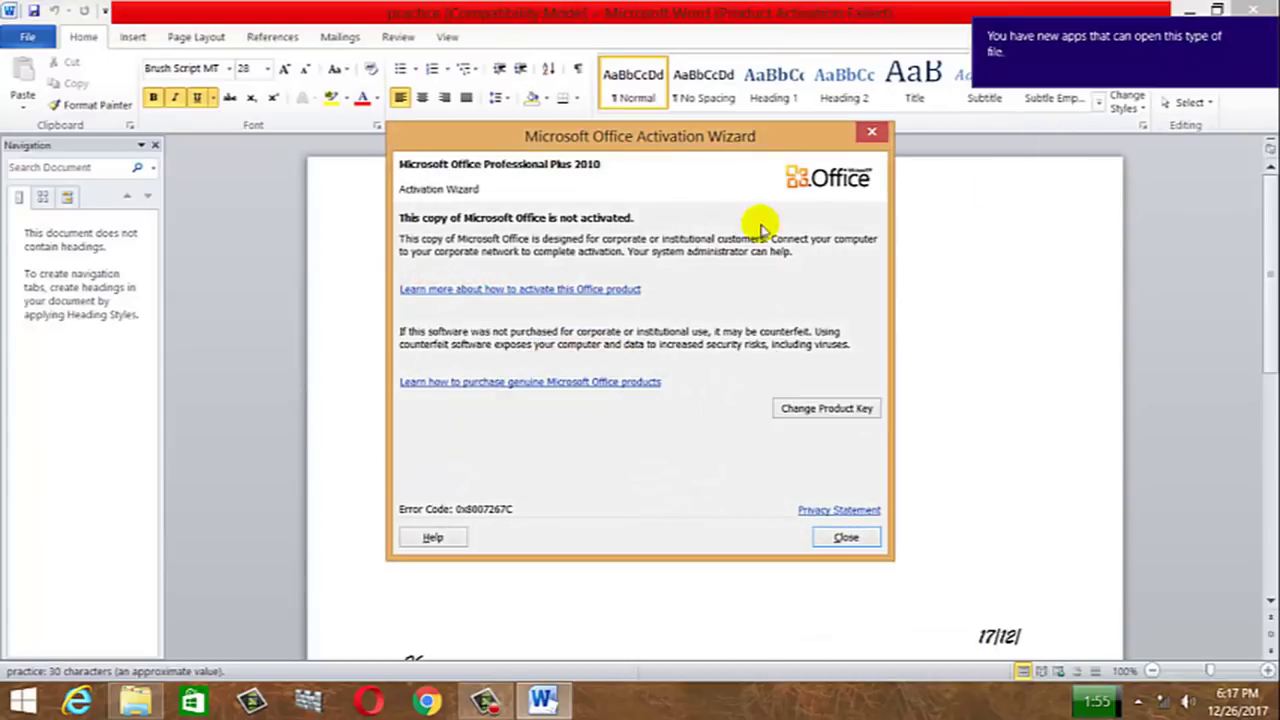
{"action": "left_click", "coordinate": [871, 132]}
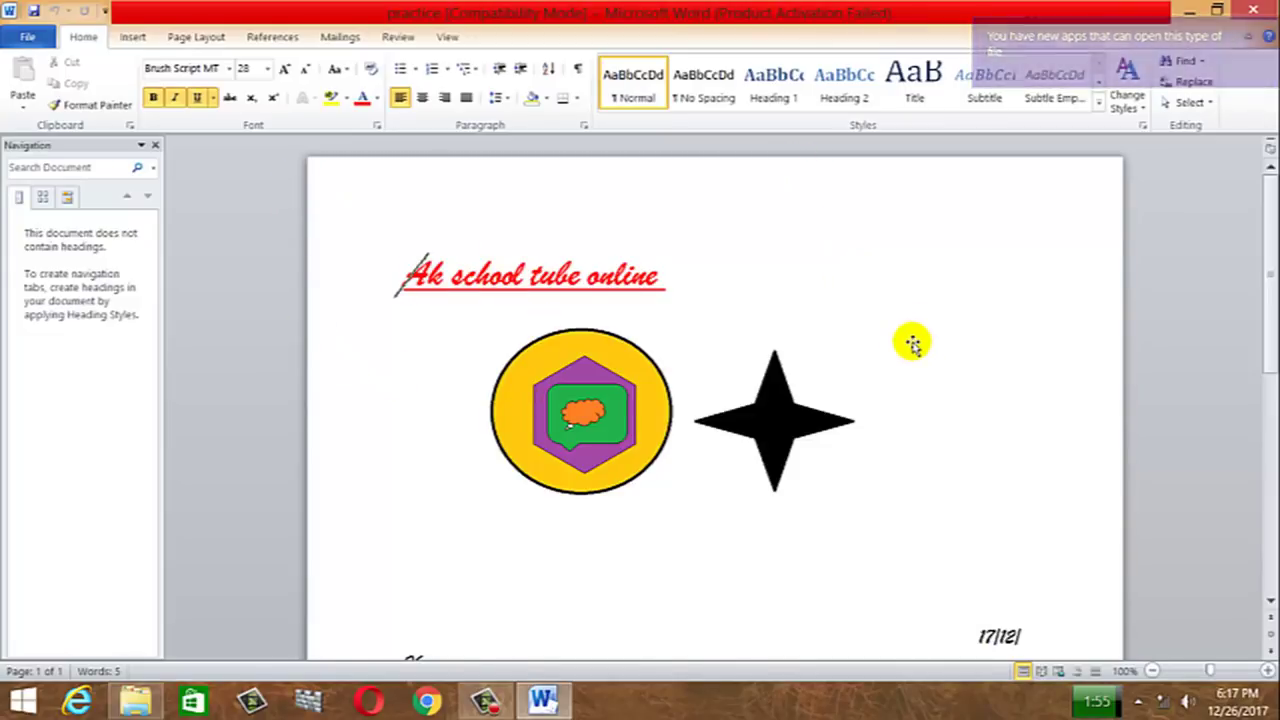
{"action": "left_click", "coordinate": [1252, 10]}
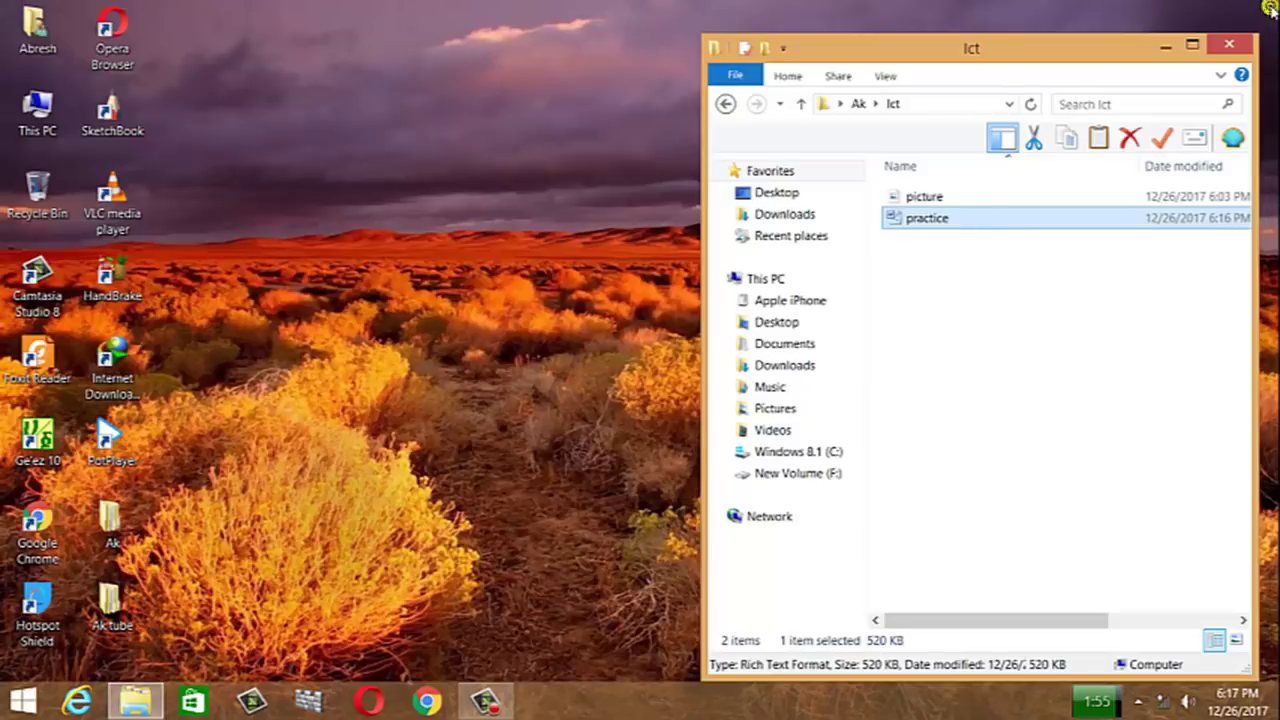
- Close the Ict Explorer window and launch WordPad from the Start menu
{"action": "left_click", "coordinate": [1226, 46]}
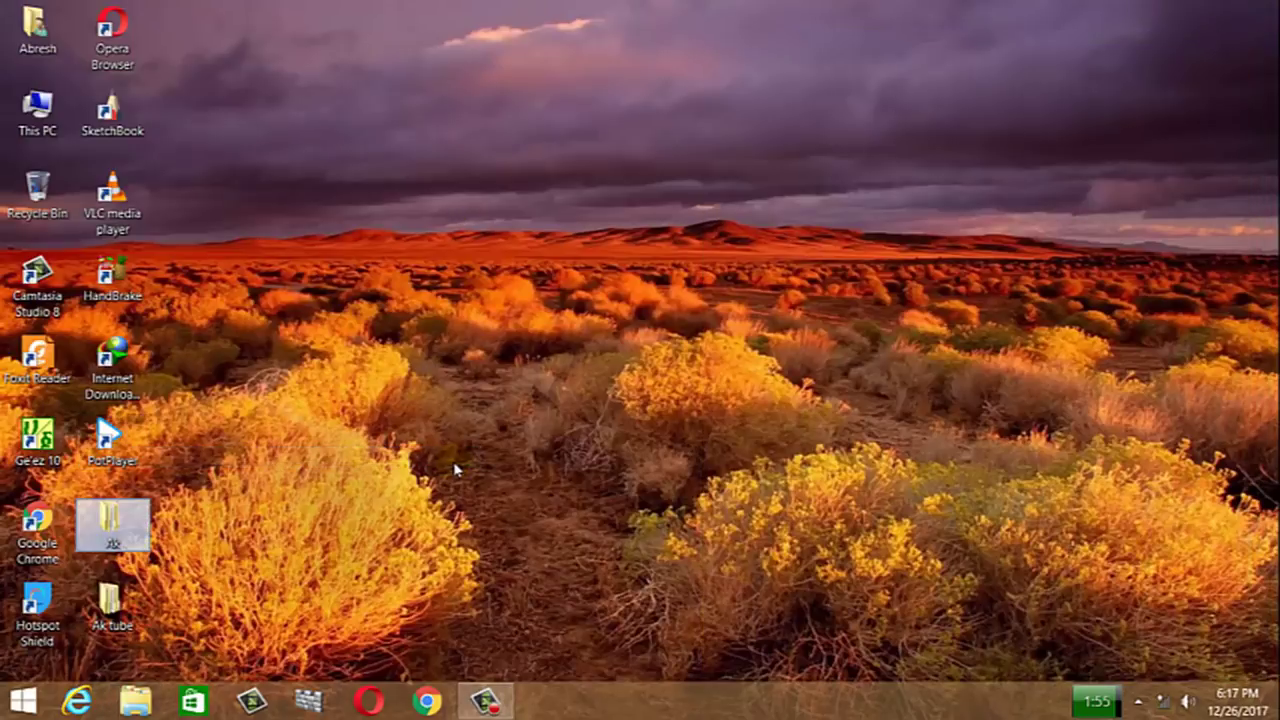
{"action": "left_click", "coordinate": [30, 703]}
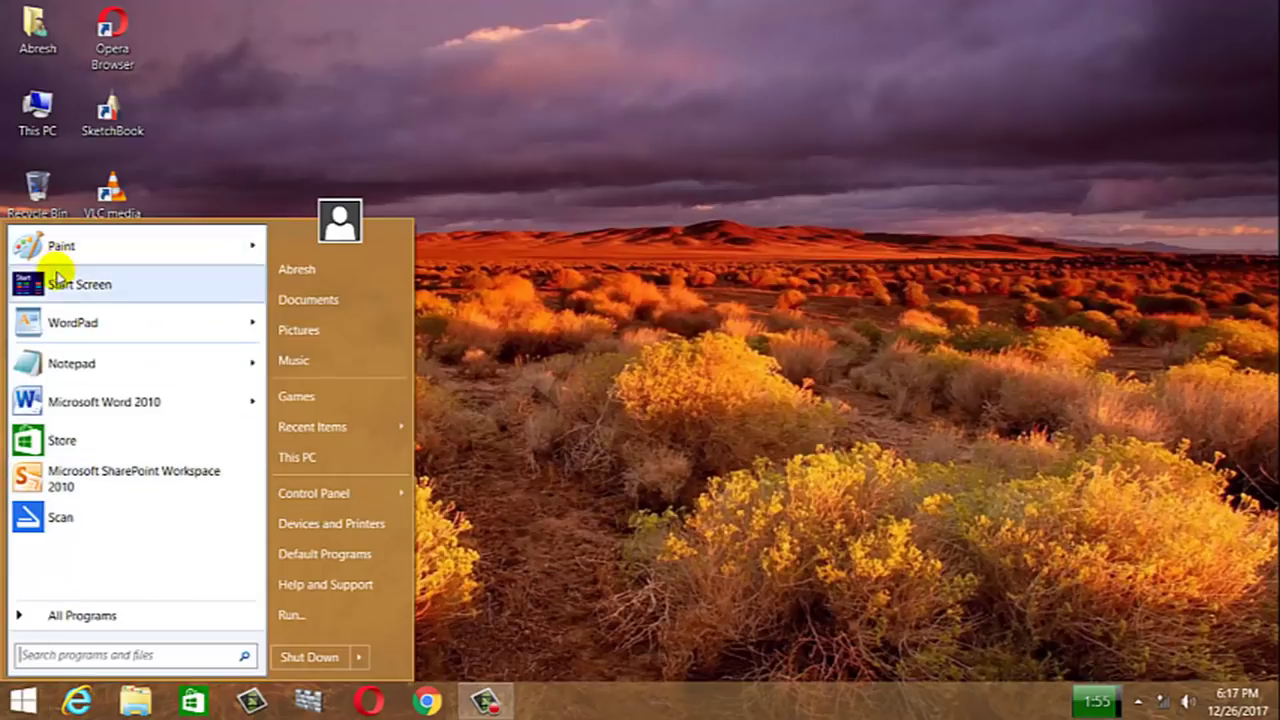
{"action": "left_click", "coordinate": [80, 327]}
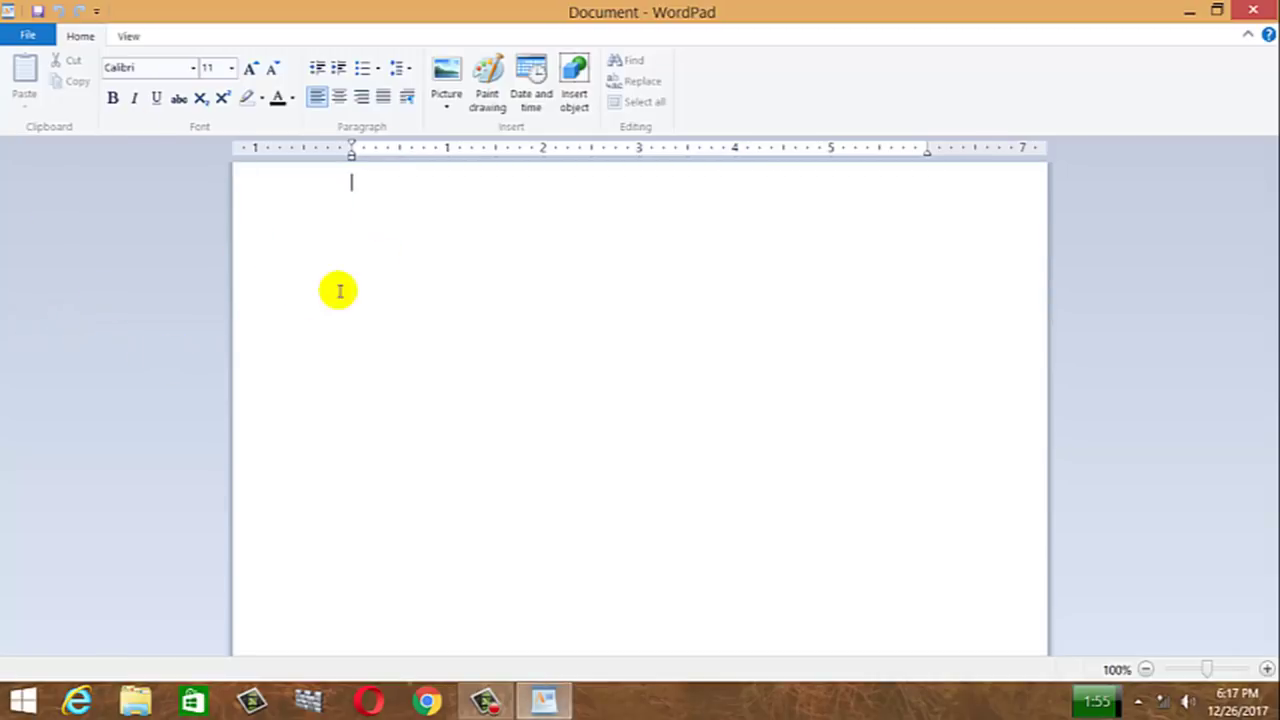
- Open the 'practice' document from Desktop > Ak > Ict in WordPad
{"action": "left_click", "coordinate": [28, 36]}
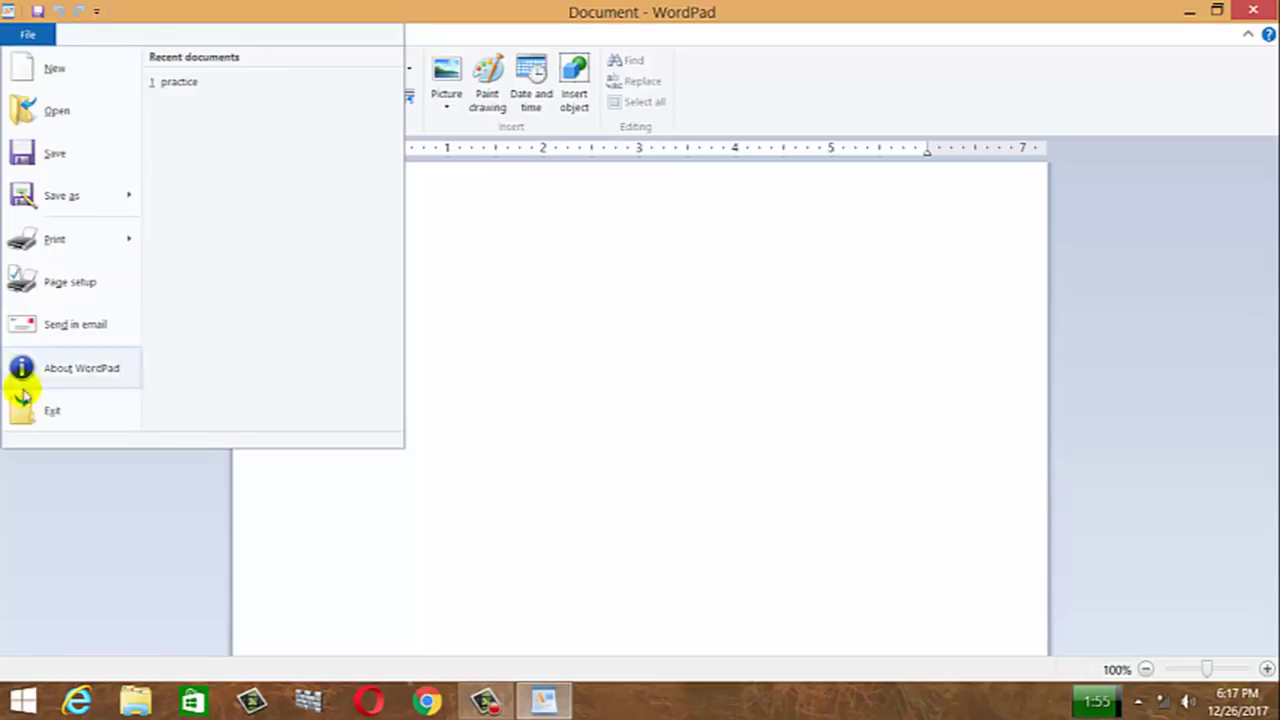
{"action": "left_click", "coordinate": [58, 112]}
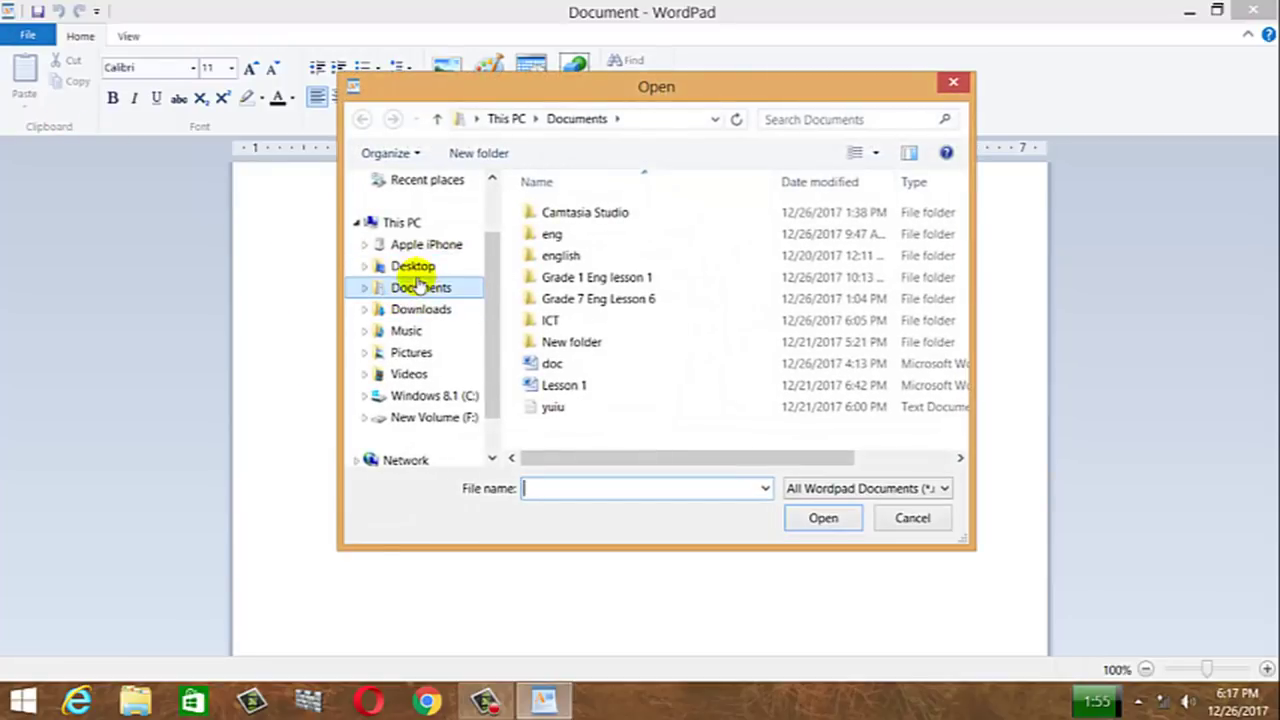
{"action": "left_click", "coordinate": [415, 268]}
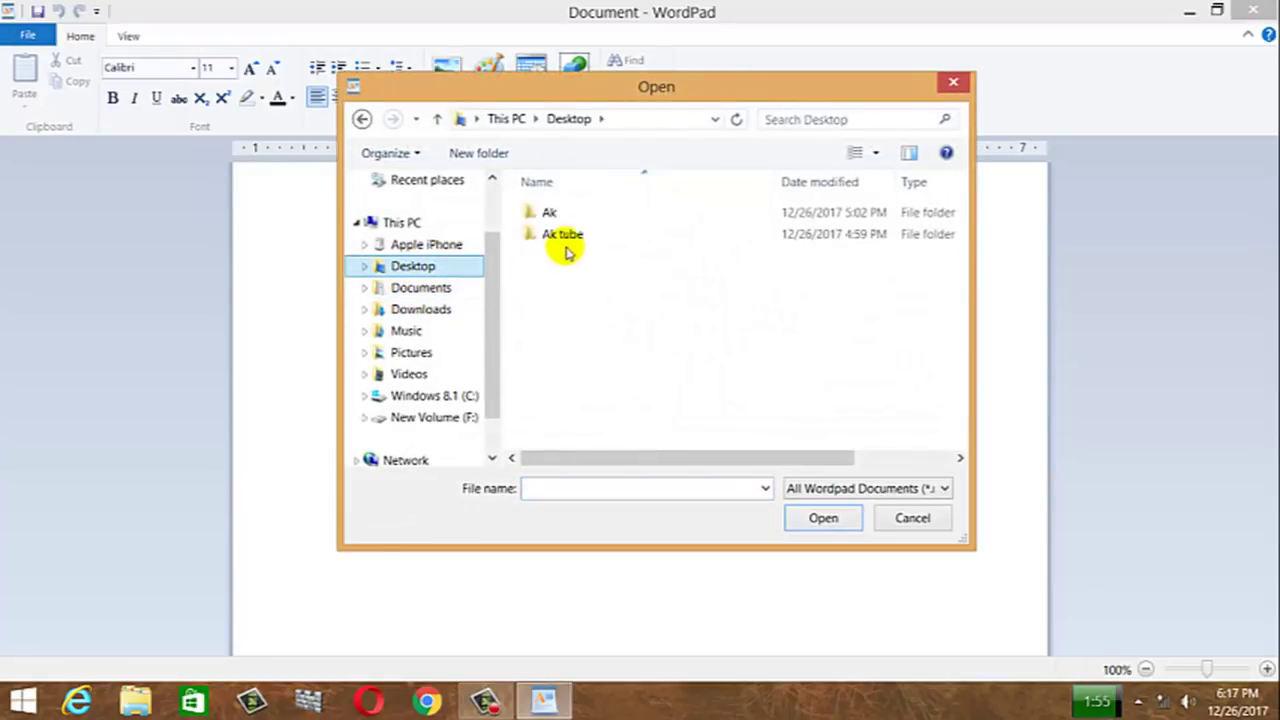
{"action": "left_click", "coordinate": [552, 216]}
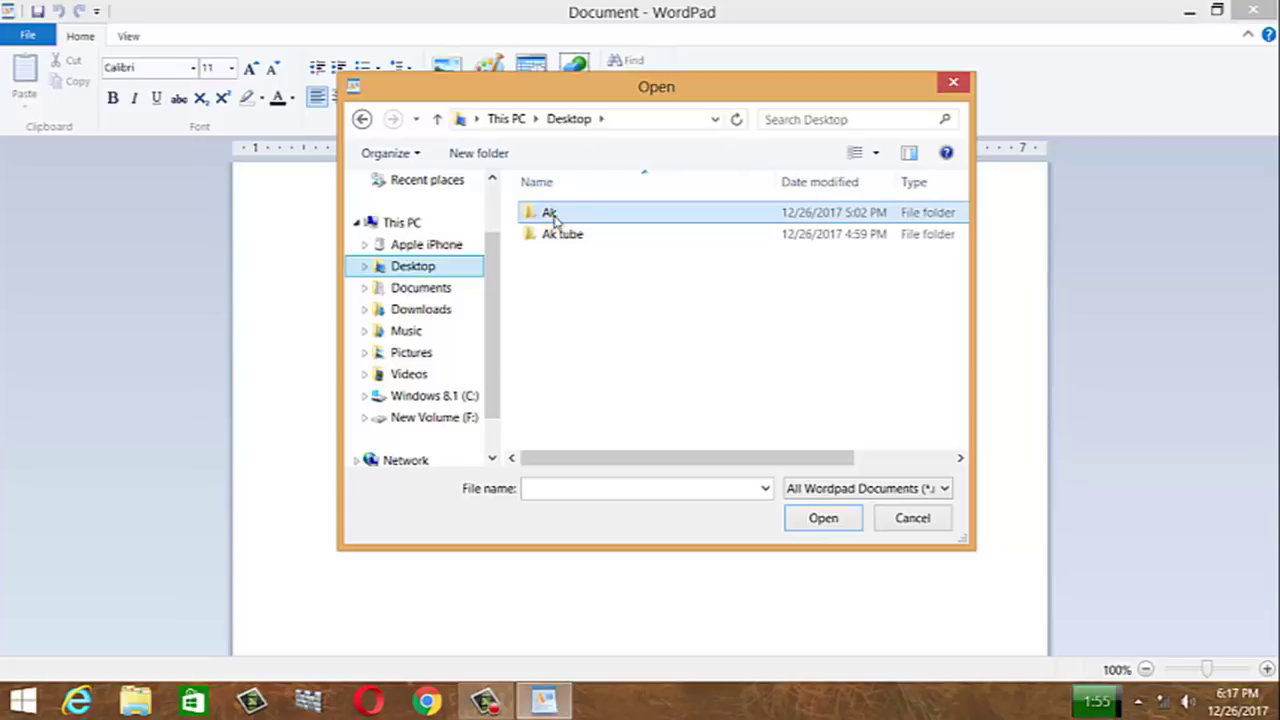
{"action": "left_click", "coordinate": [846, 519]}
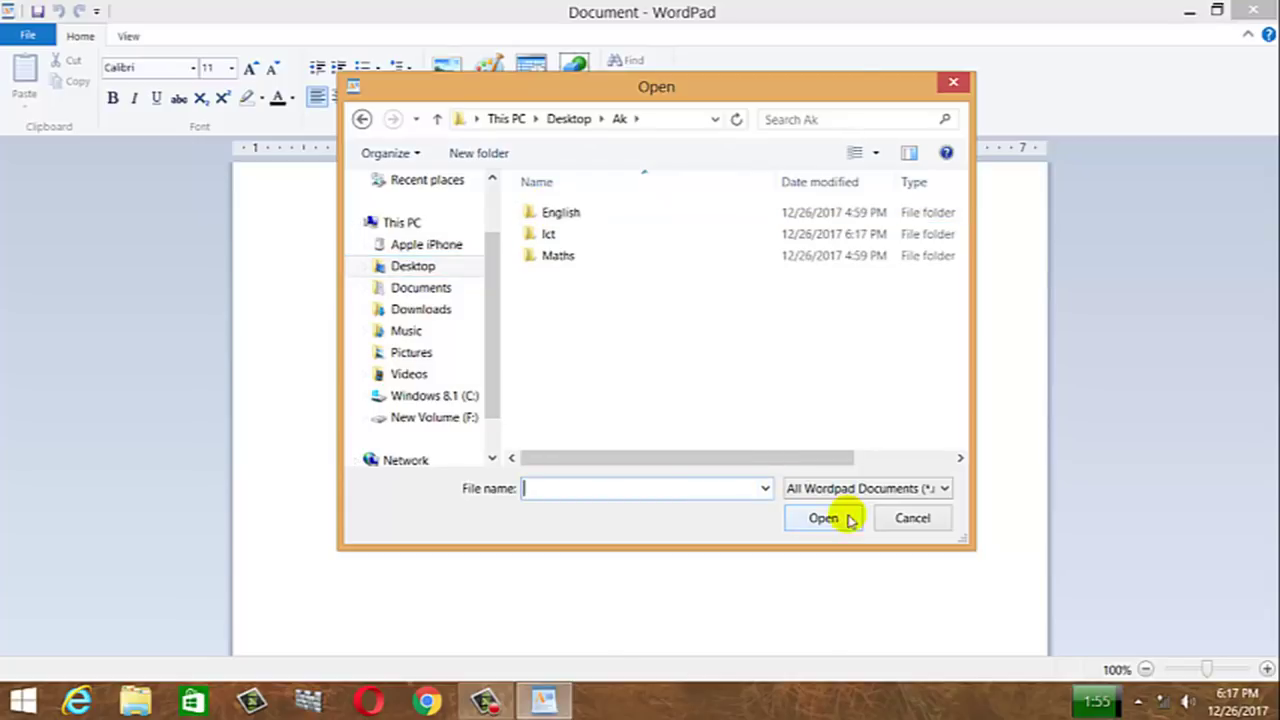
{"action": "left_click", "coordinate": [568, 234]}
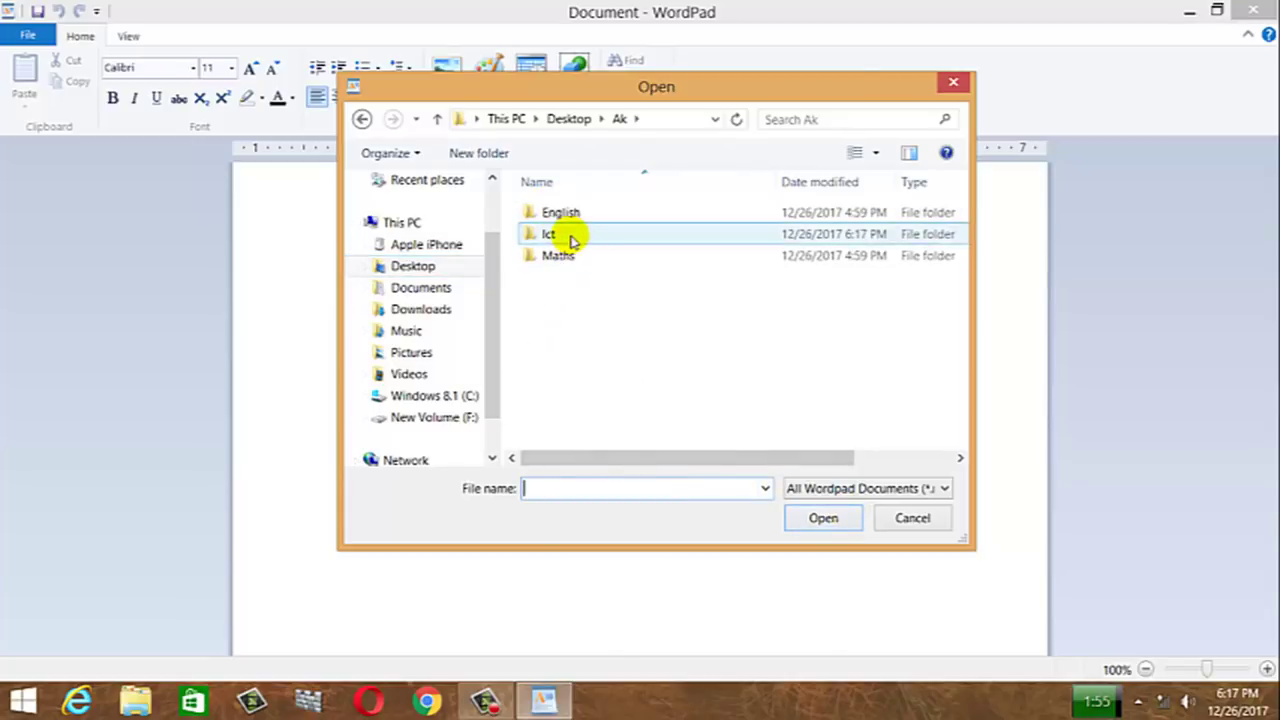
{"action": "left_click", "coordinate": [823, 518]}
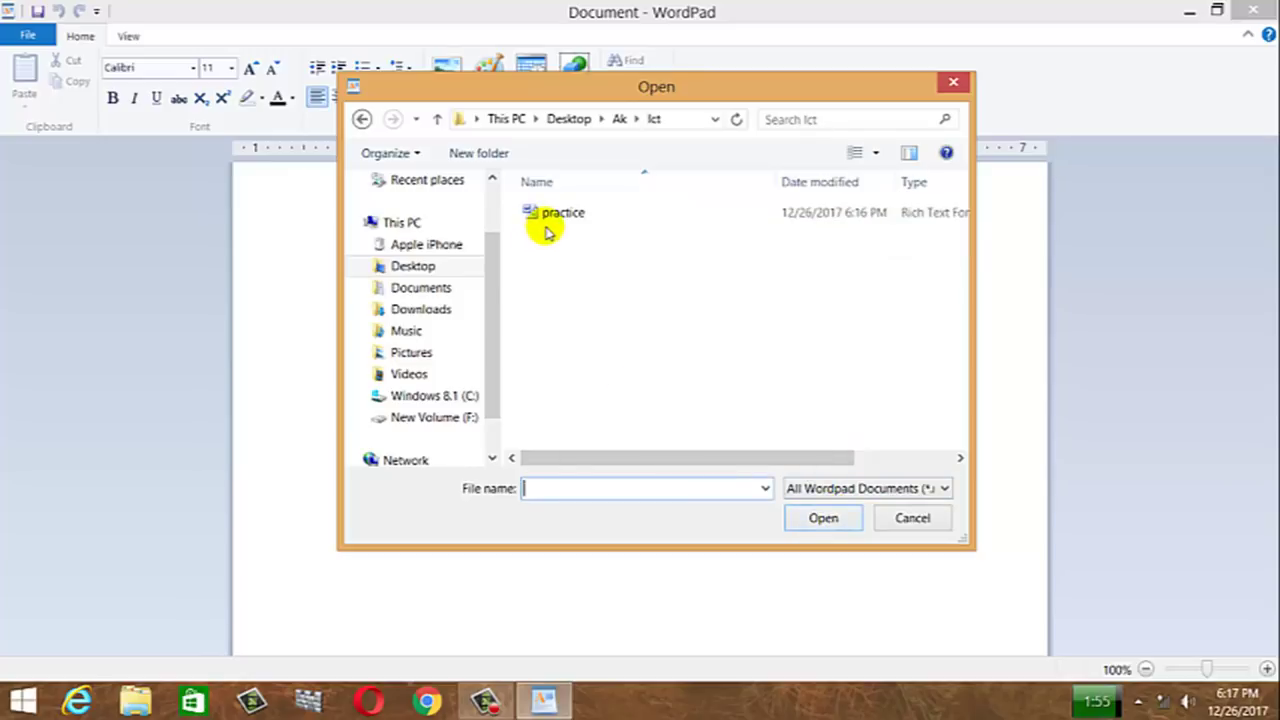
{"action": "left_click", "coordinate": [549, 220]}
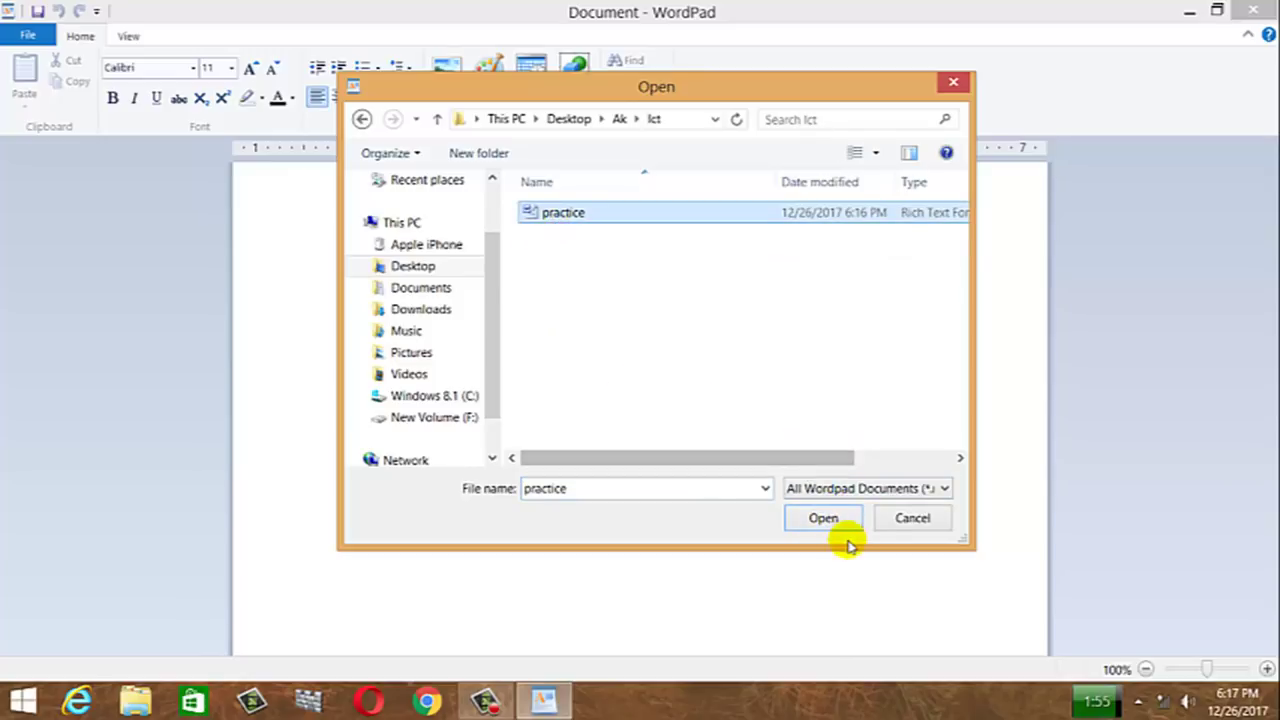
{"action": "left_click", "coordinate": [825, 518]}
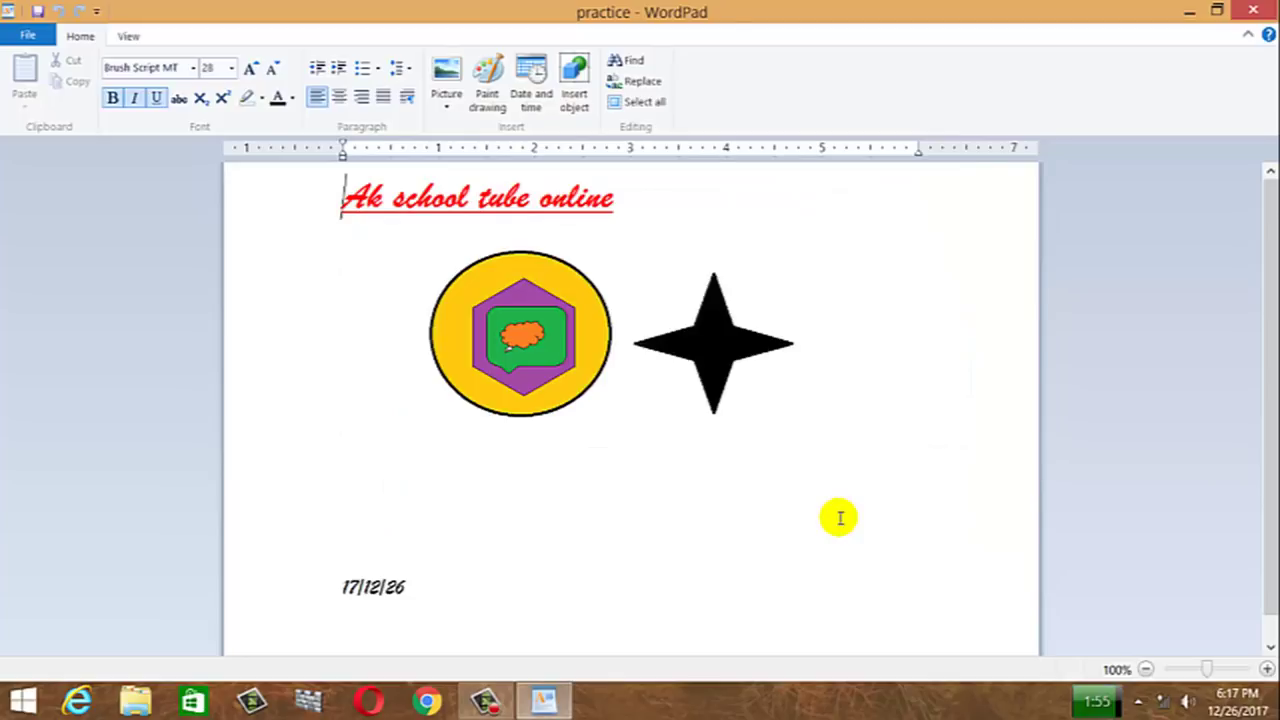
- Scroll through the reopened practice file, then start a new blank document
{"action": "scroll", "coordinate": [508, 252], "scroll_direction": "down", "scroll_amount": 1}
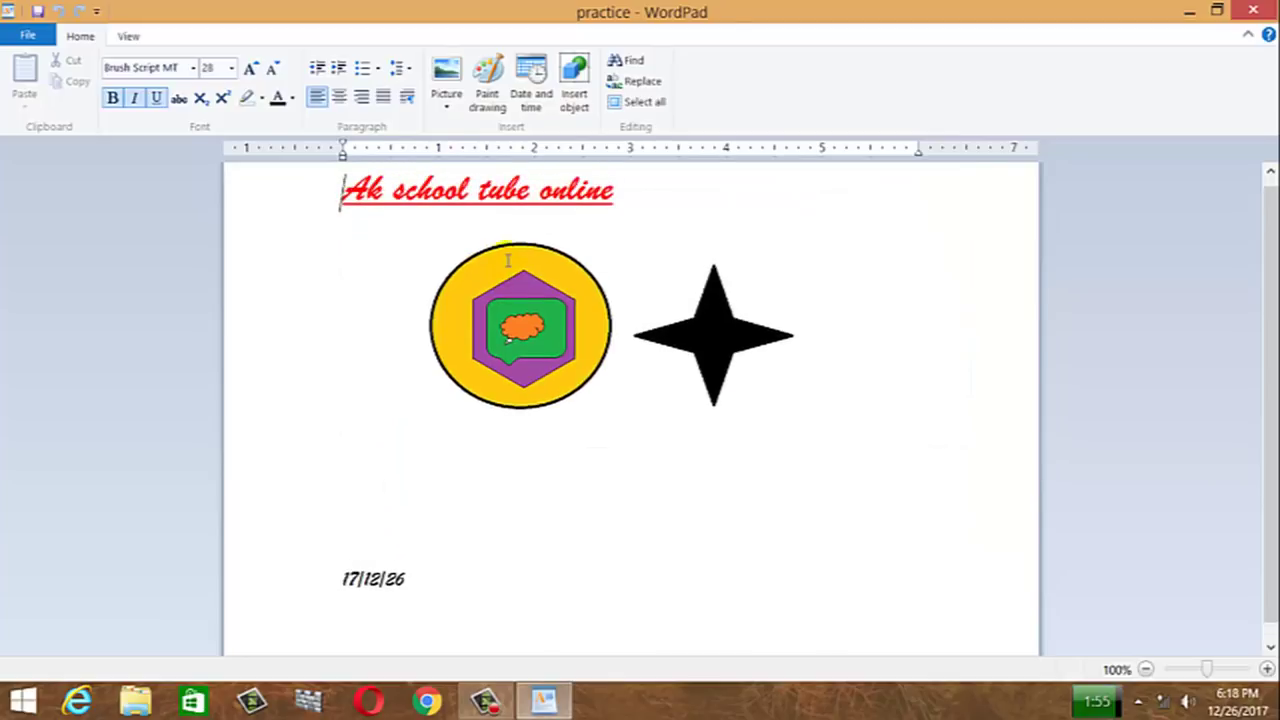
{"action": "scroll", "coordinate": [508, 261], "scroll_direction": "up", "scroll_amount": 1}
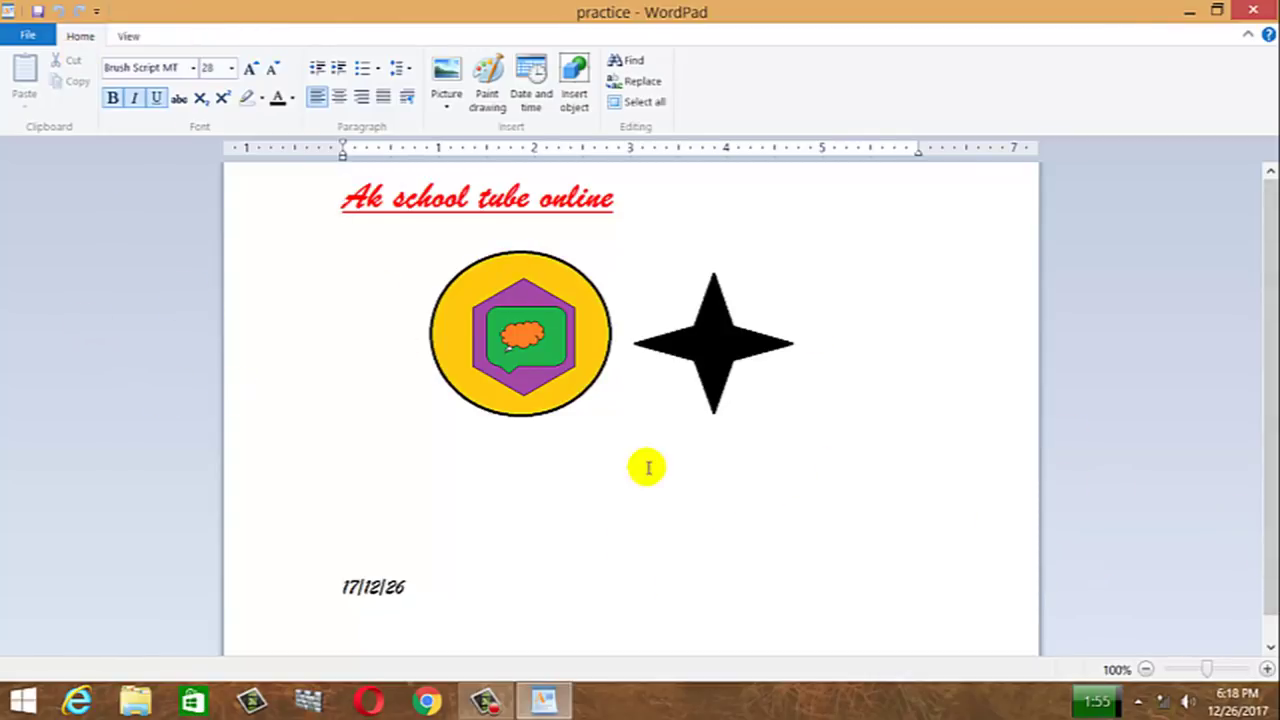
{"action": "left_click", "coordinate": [36, 36]}
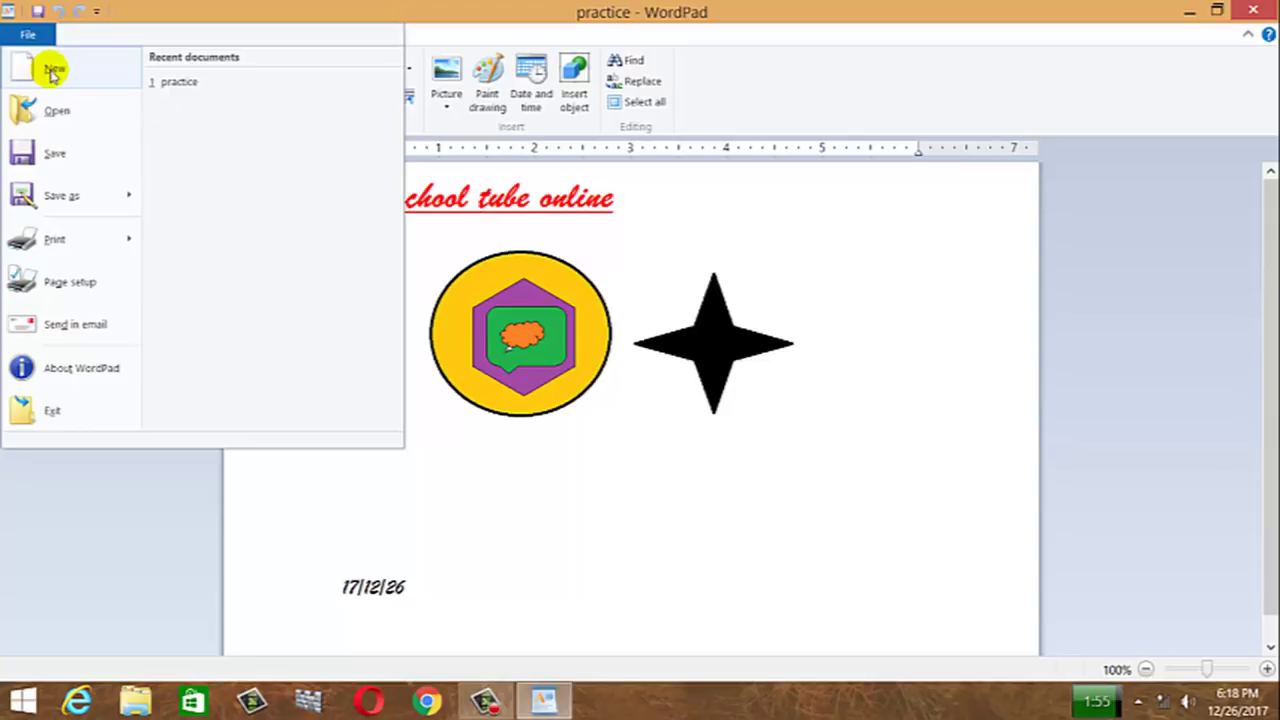
{"action": "left_click", "coordinate": [50, 66]}
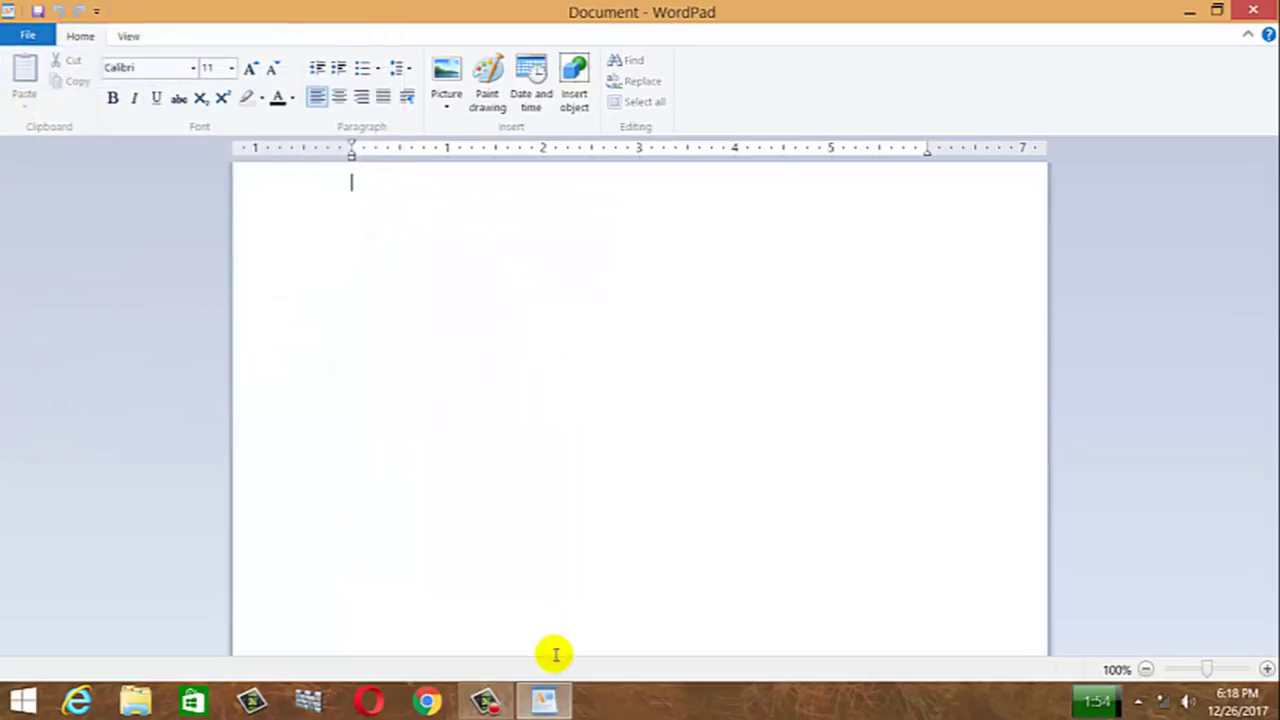
- Minimize and restore WordPad, then close it
{"action": "left_click", "coordinate": [546, 702]}
{"action": "left_click", "coordinate": [546, 702]}
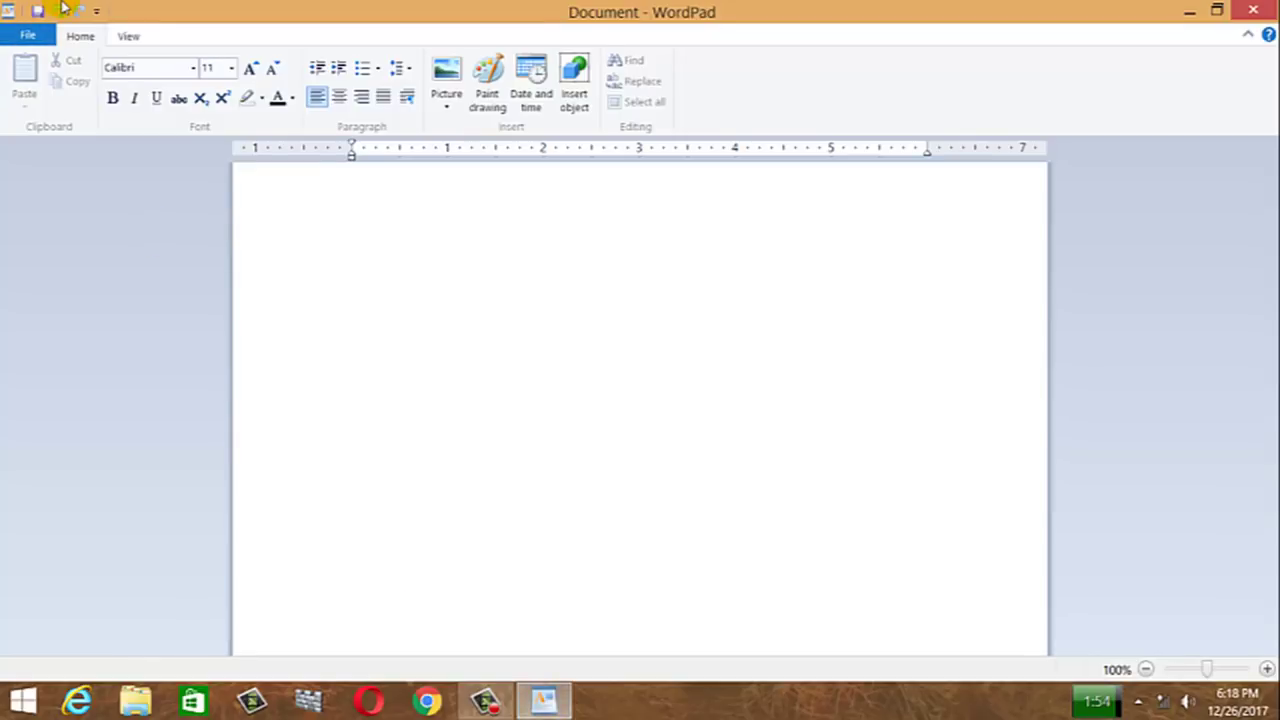
{"action": "left_click", "coordinate": [1274, 9]}
- Refresh the desktop twice from its right-click menu
{"action": "right_click", "coordinate": [486, 238]}
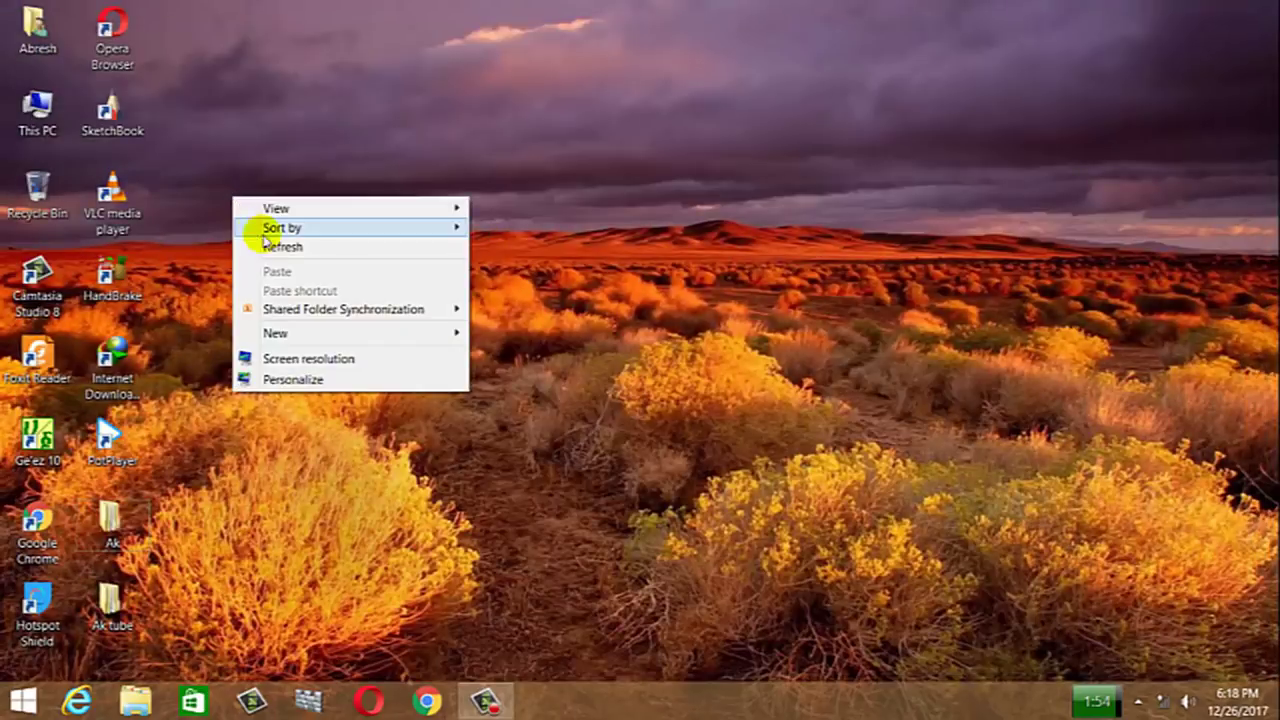
{"action": "left_click", "coordinate": [284, 246]}
{"action": "right_click", "coordinate": [294, 272]}
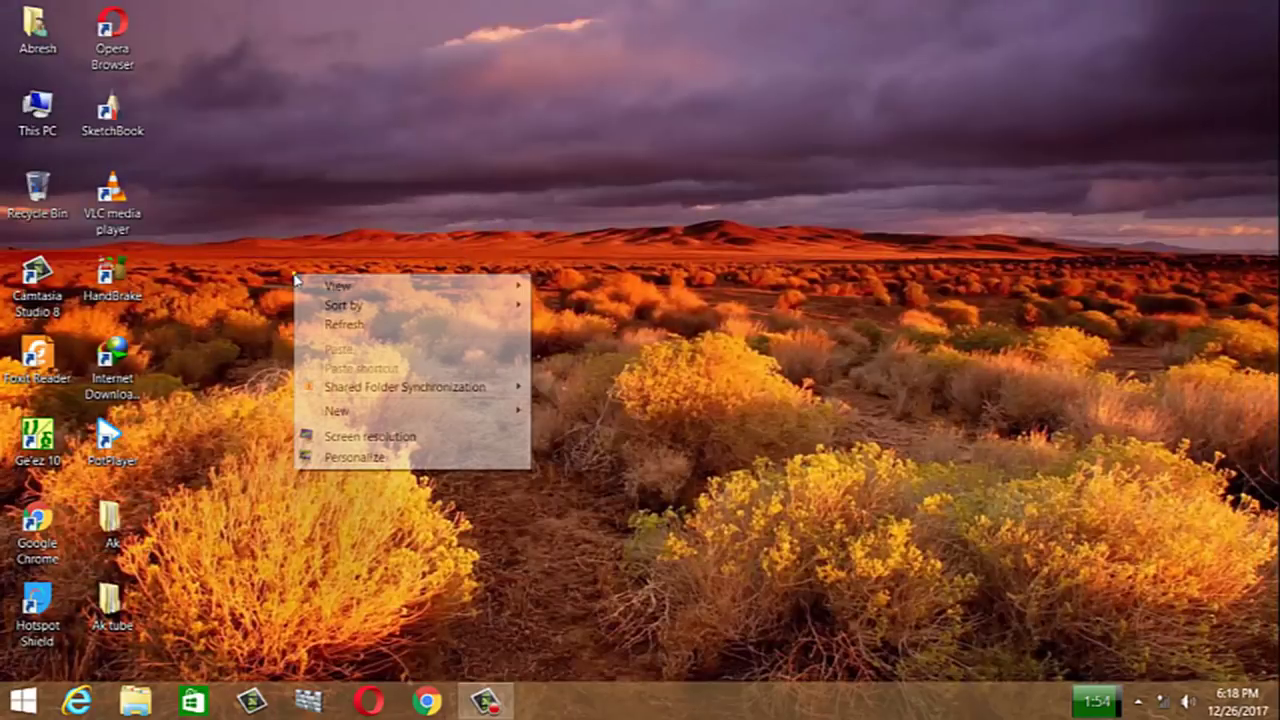
{"action": "left_click", "coordinate": [369, 323]}
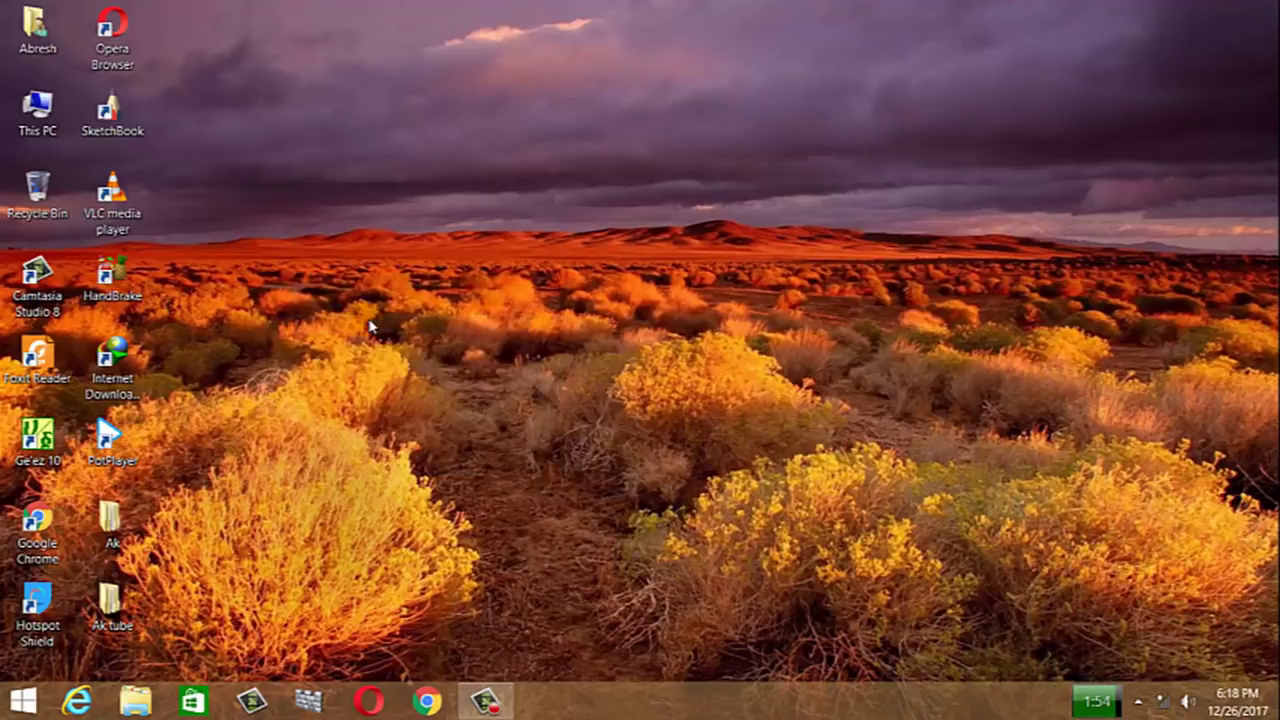